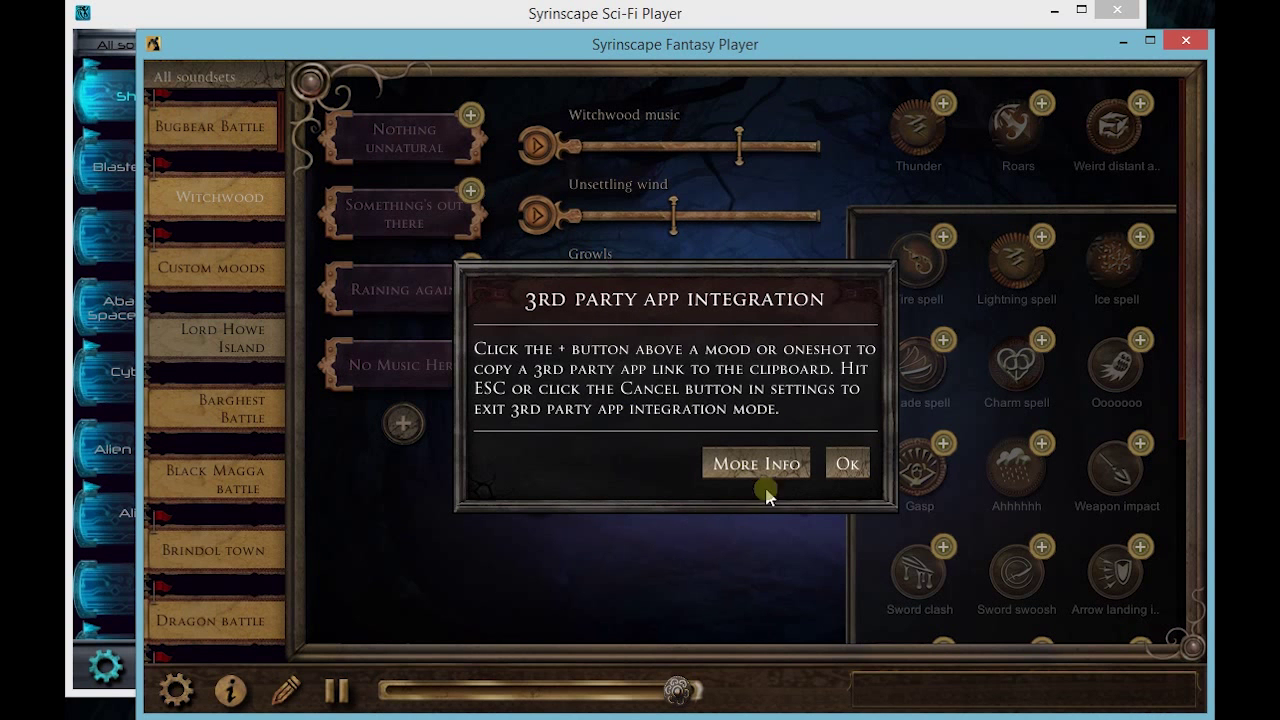
Enter third-party integration mode and copy the Nothing unnatural mood's link.
{"action": "left_click", "coordinate": [852, 464]}
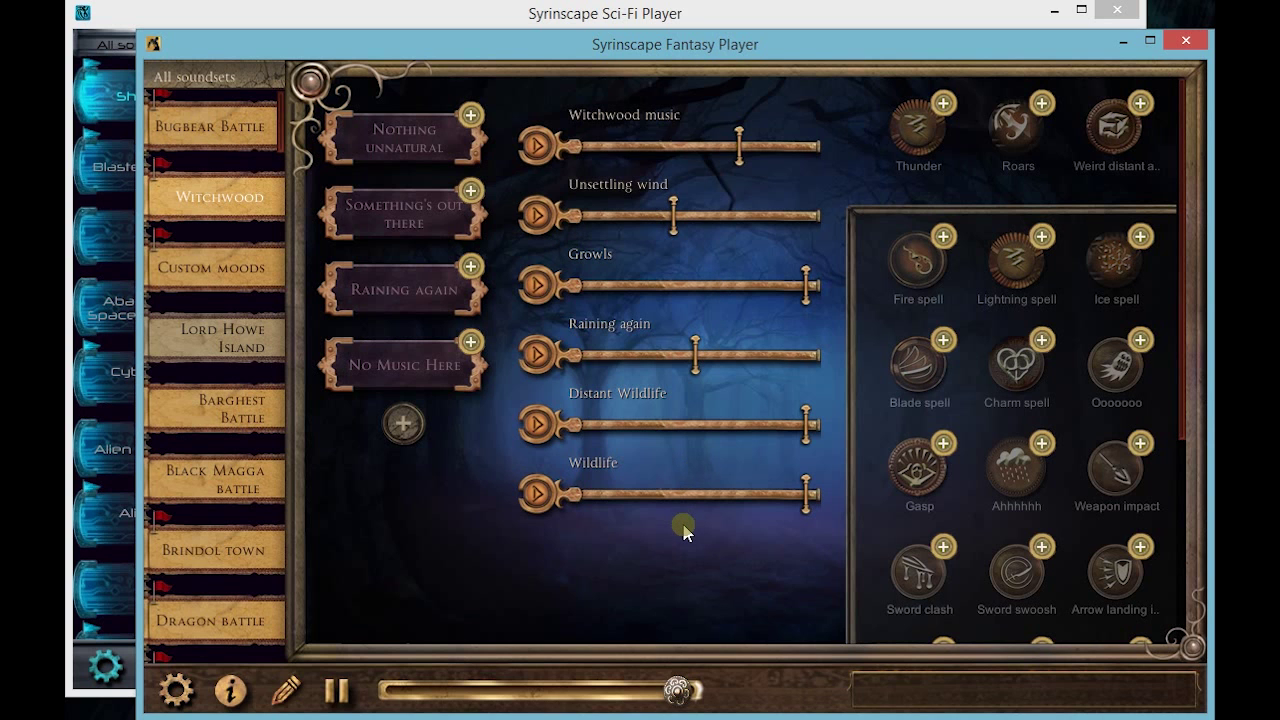
{"action": "key", "text": "ctrl+shift+3"}
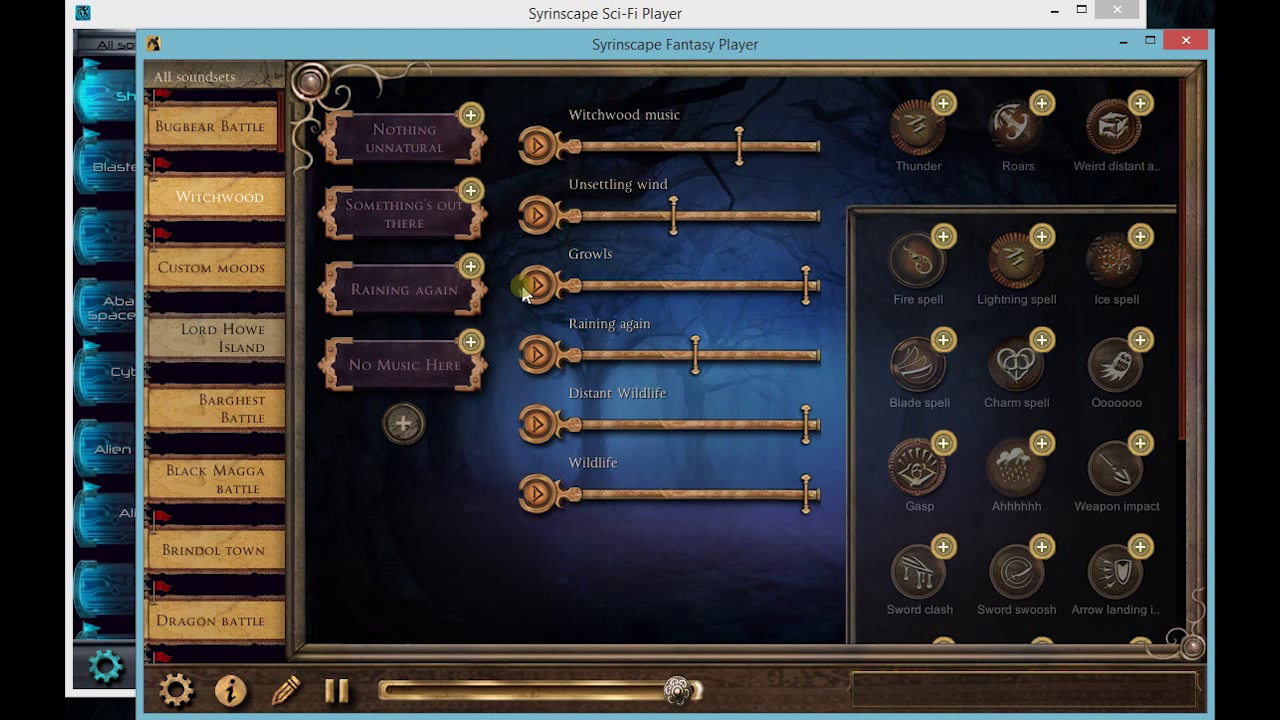
{"action": "left_click", "coordinate": [471, 116]}
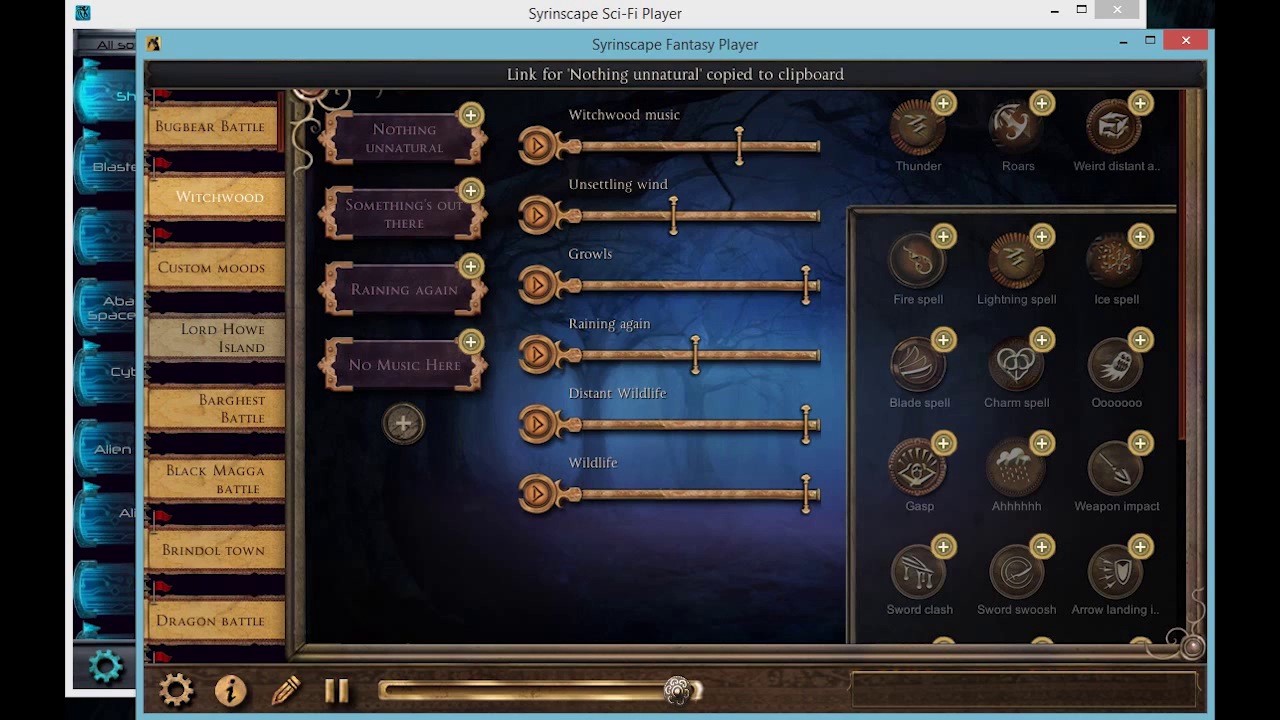
Paste the copied link into Notepad to inspect it, then return to the shortcuts folder.
{"action": "key", "text": "ctrl+v"}
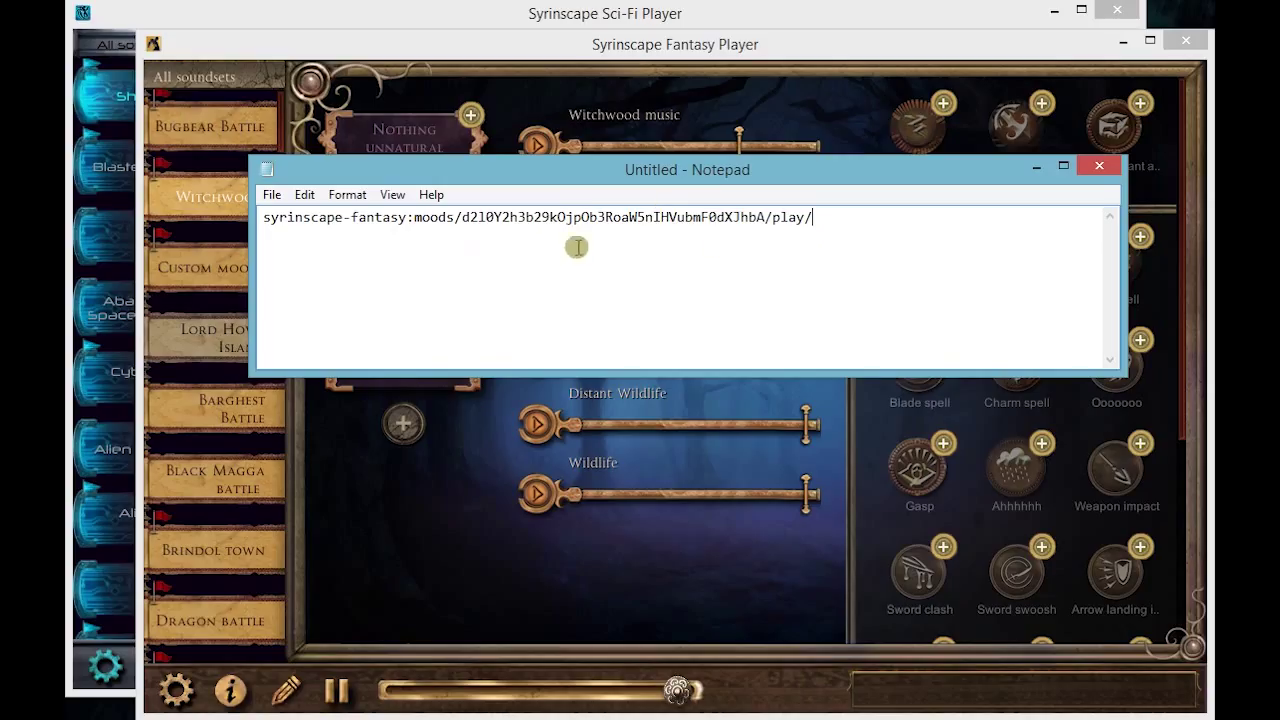
{"action": "key", "text": "alt+Tab"}
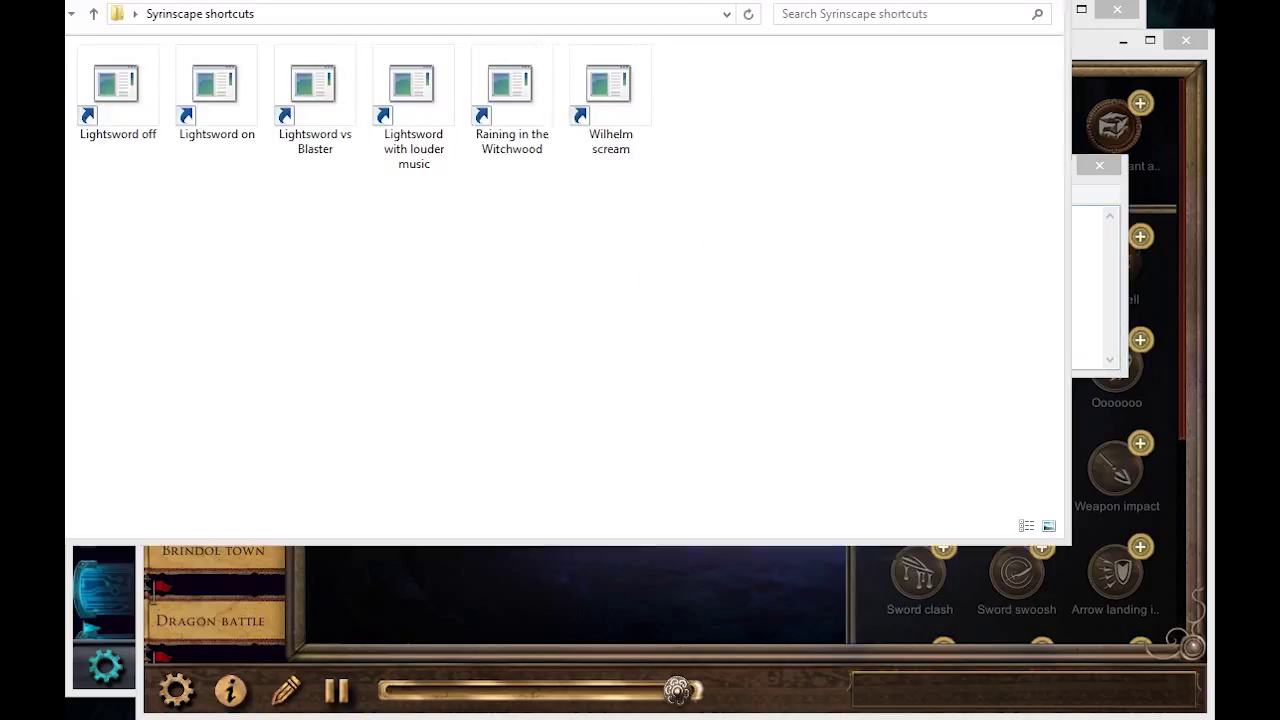
Create a 'Nothing unnatural' shortcut in the folder targeting the copied mood link.
{"action": "left_click", "coordinate": [363, 231]}
{"action": "right_click", "coordinate": [362, 228]}
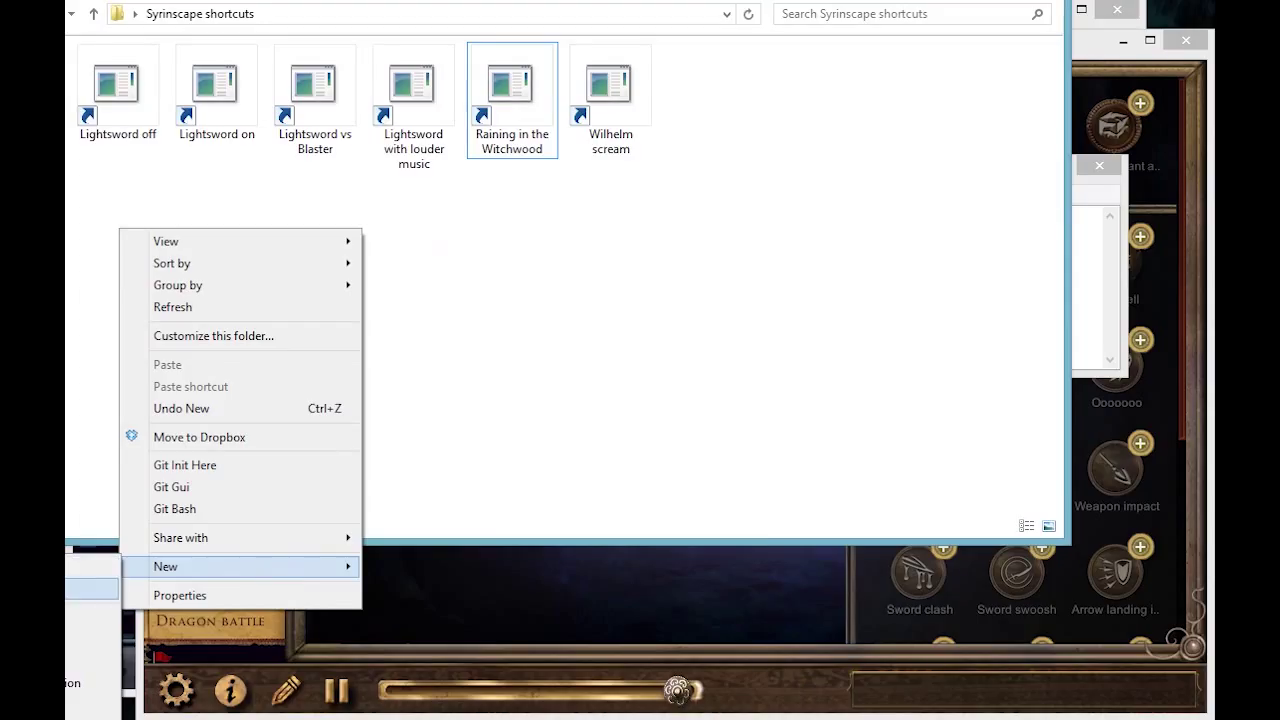
{"action": "left_click", "coordinate": [85, 588]}
{"action": "key", "text": "ctrl+v"}
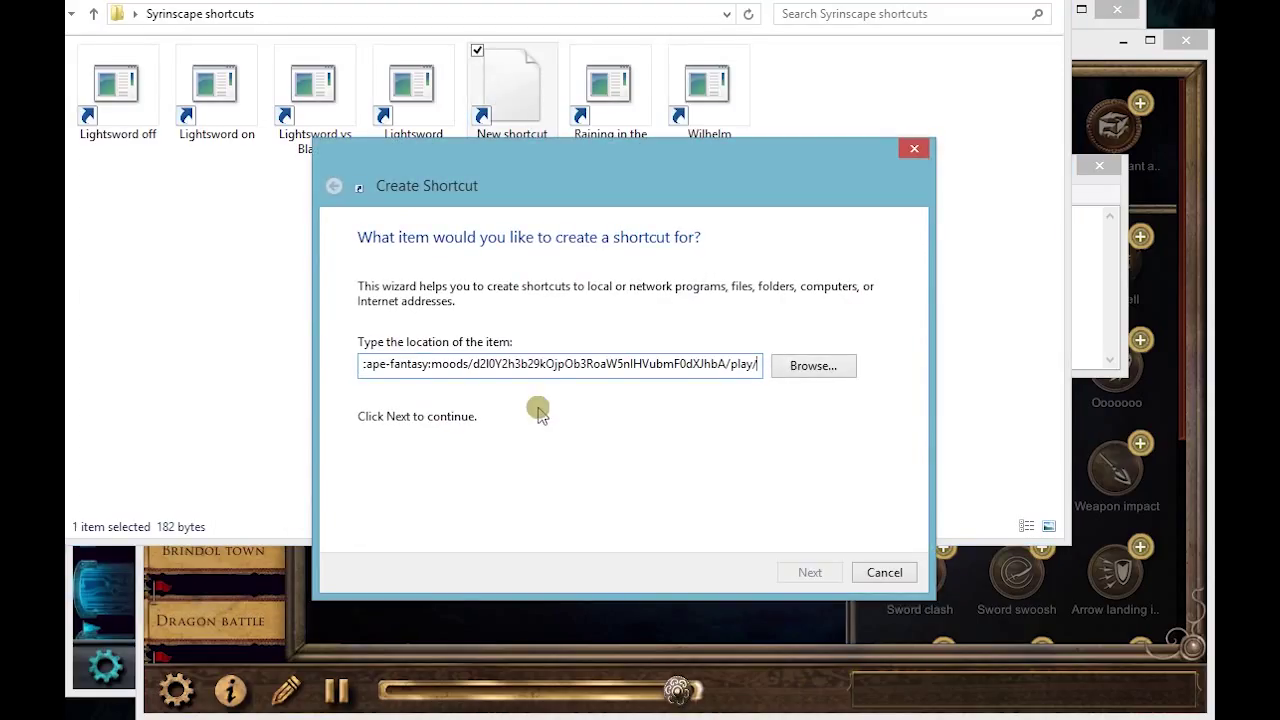
{"action": "left_click", "coordinate": [810, 574]}
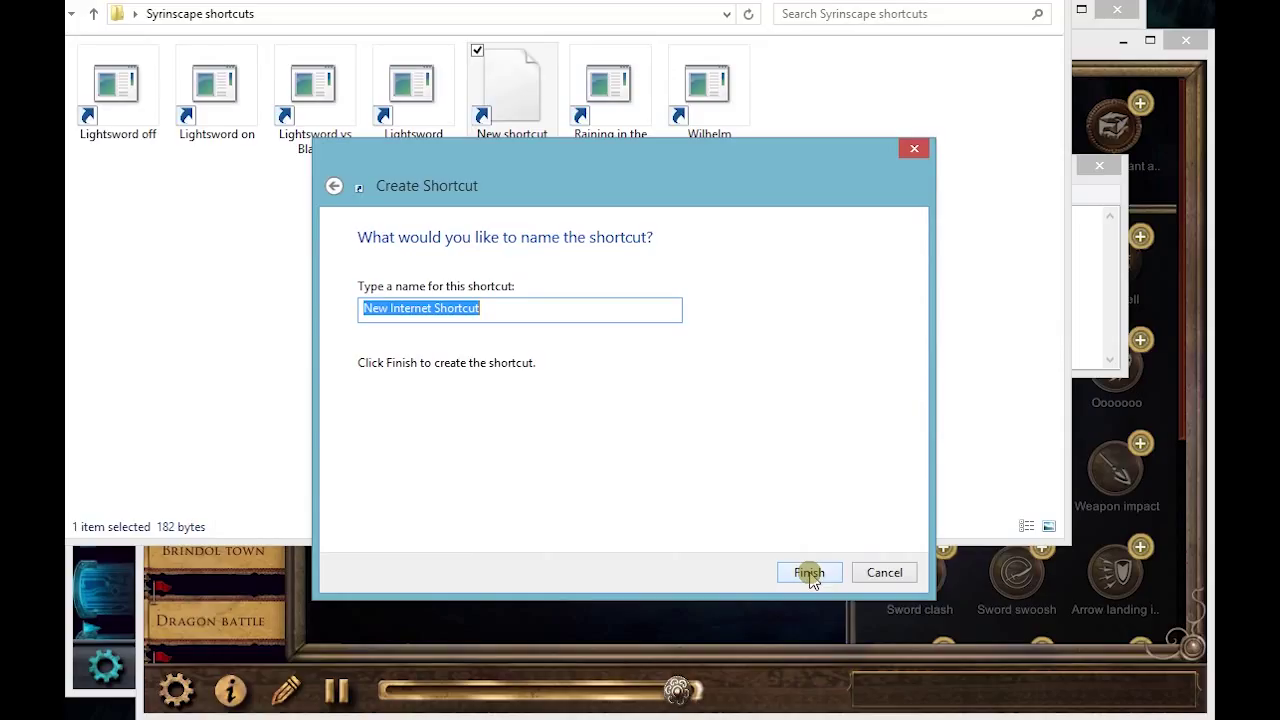
{"action": "type", "text": "Nothing unnatural"}
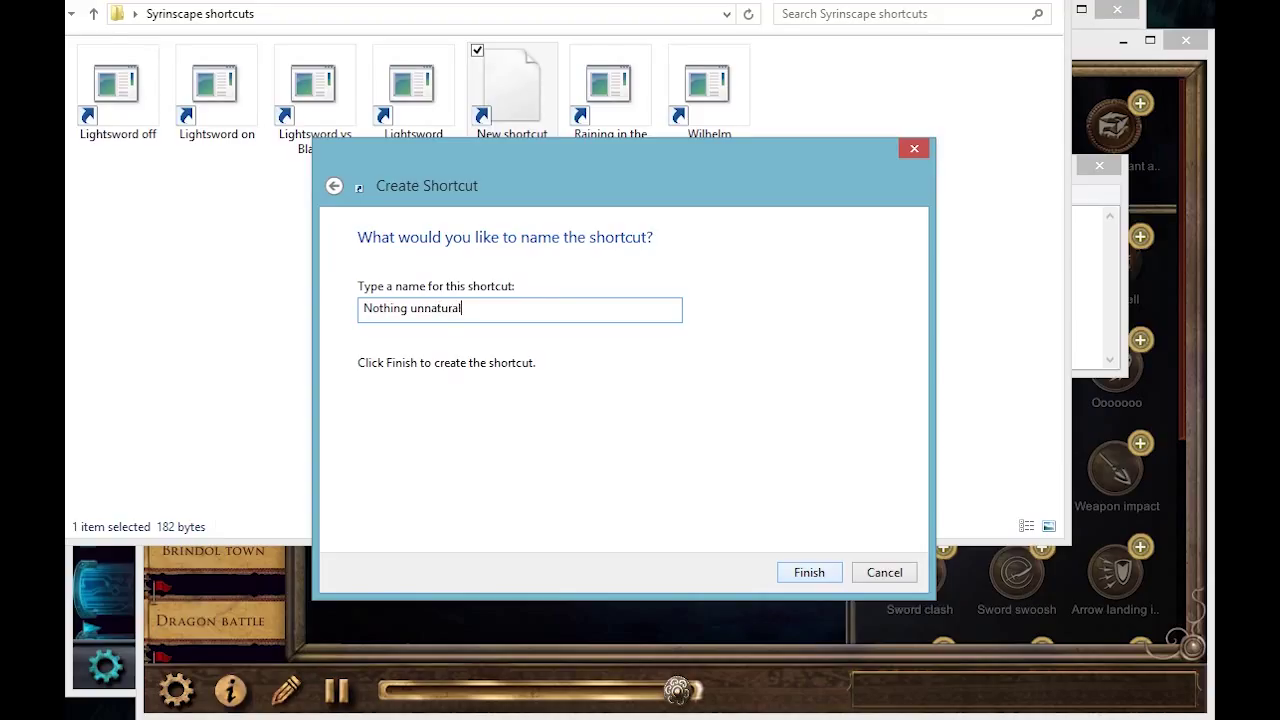
{"action": "left_click", "coordinate": [809, 572]}
Launch the new Nothing unnatural shortcut to test it.
{"action": "left_click", "coordinate": [577, 305]}
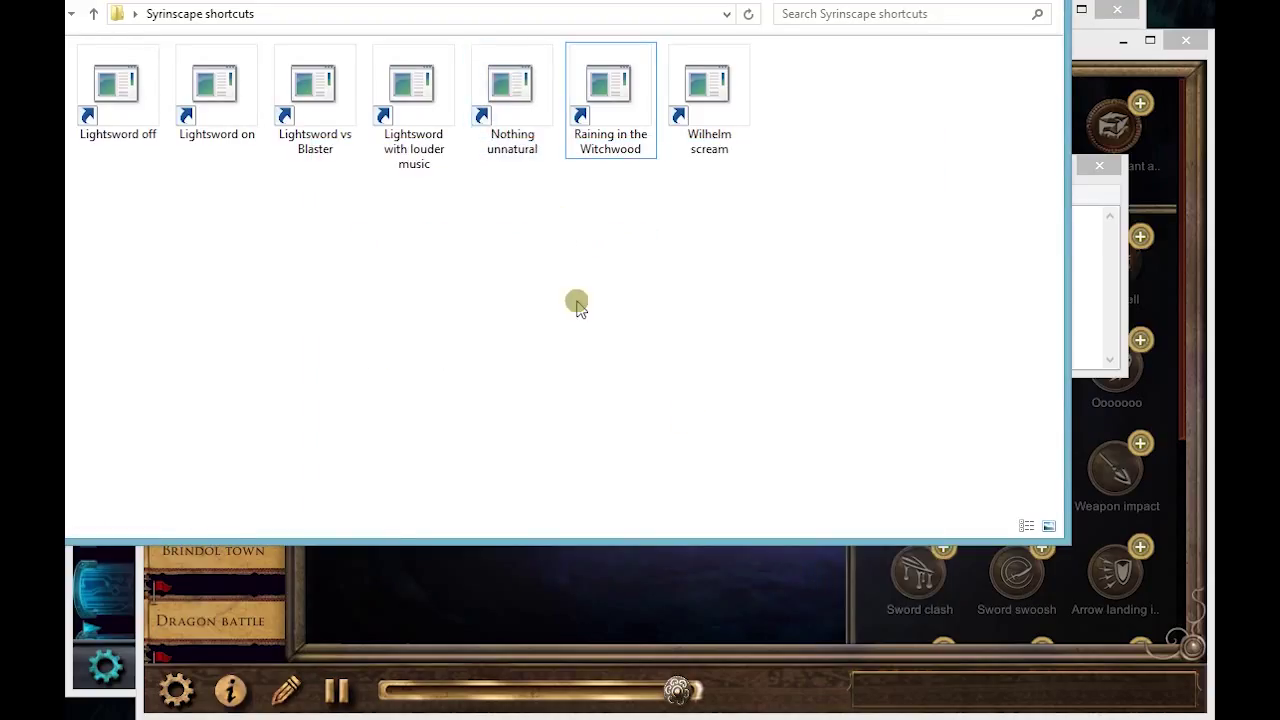
{"action": "double_click", "coordinate": [510, 87]}
Launch the Raining in the Witchwood shortcut from the folder to test it.
{"action": "left_click", "coordinate": [610, 572]}
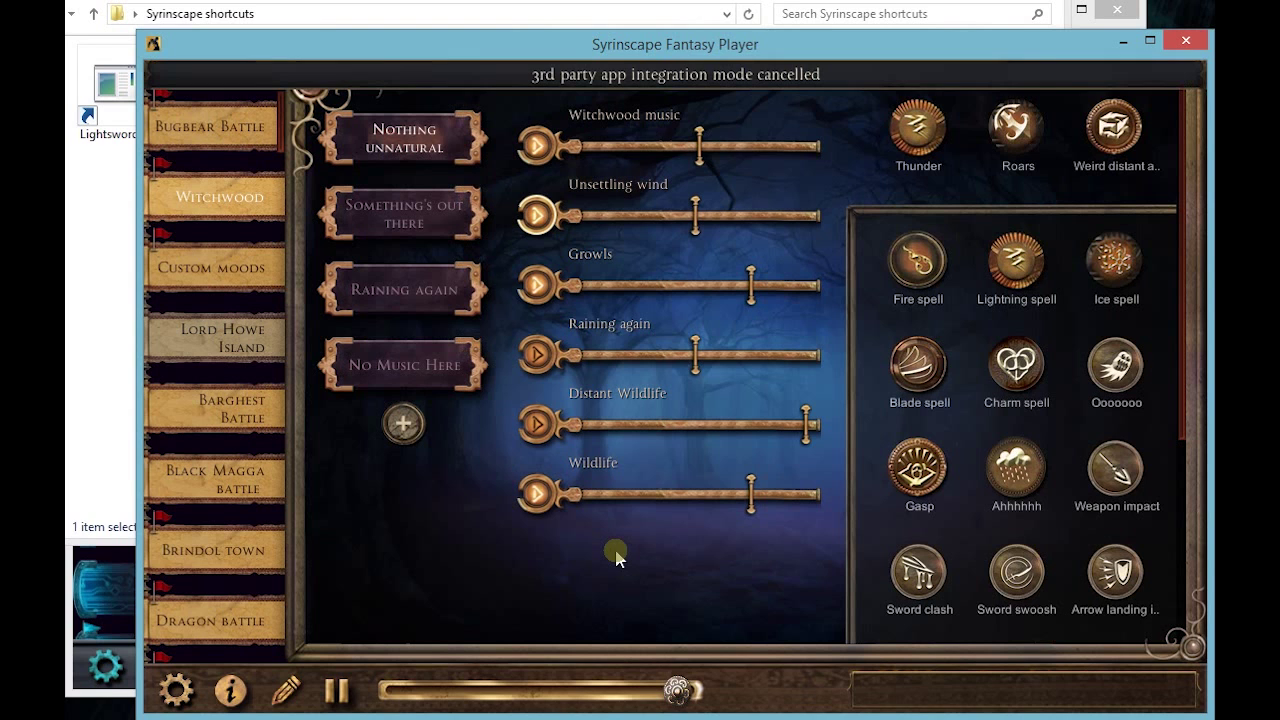
{"action": "left_click", "coordinate": [115, 238]}
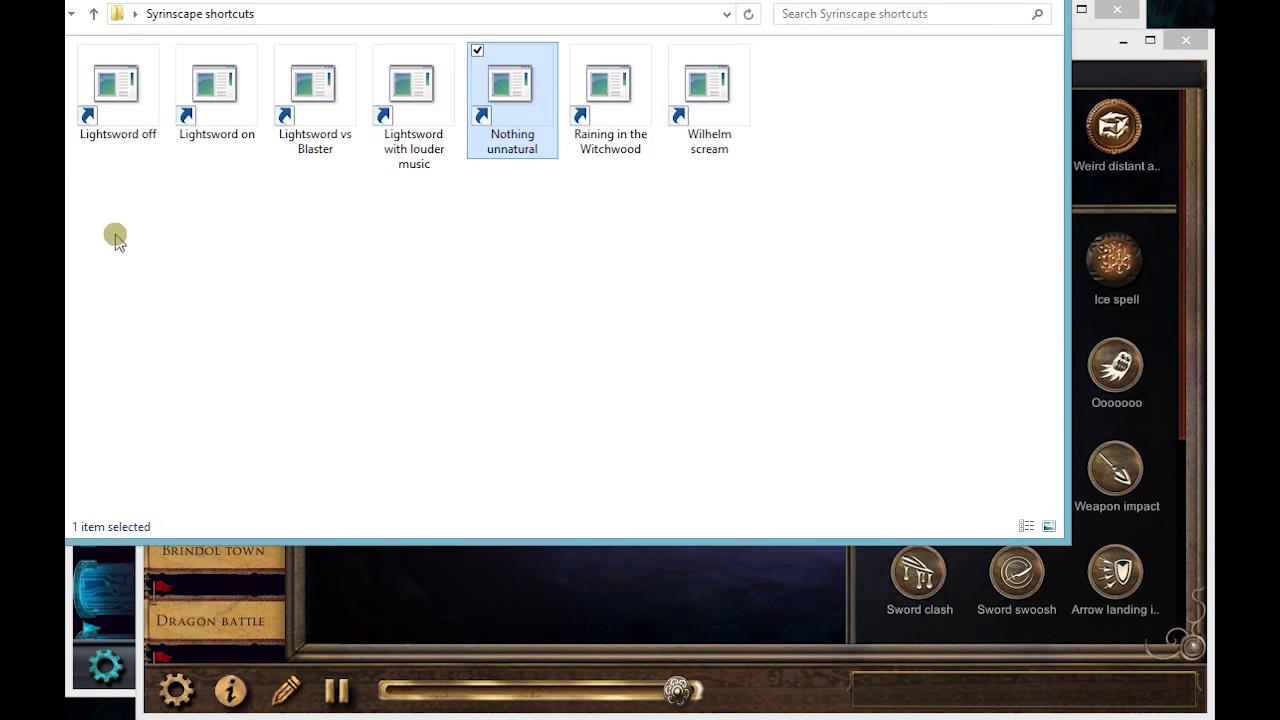
{"action": "double_click", "coordinate": [641, 78]}
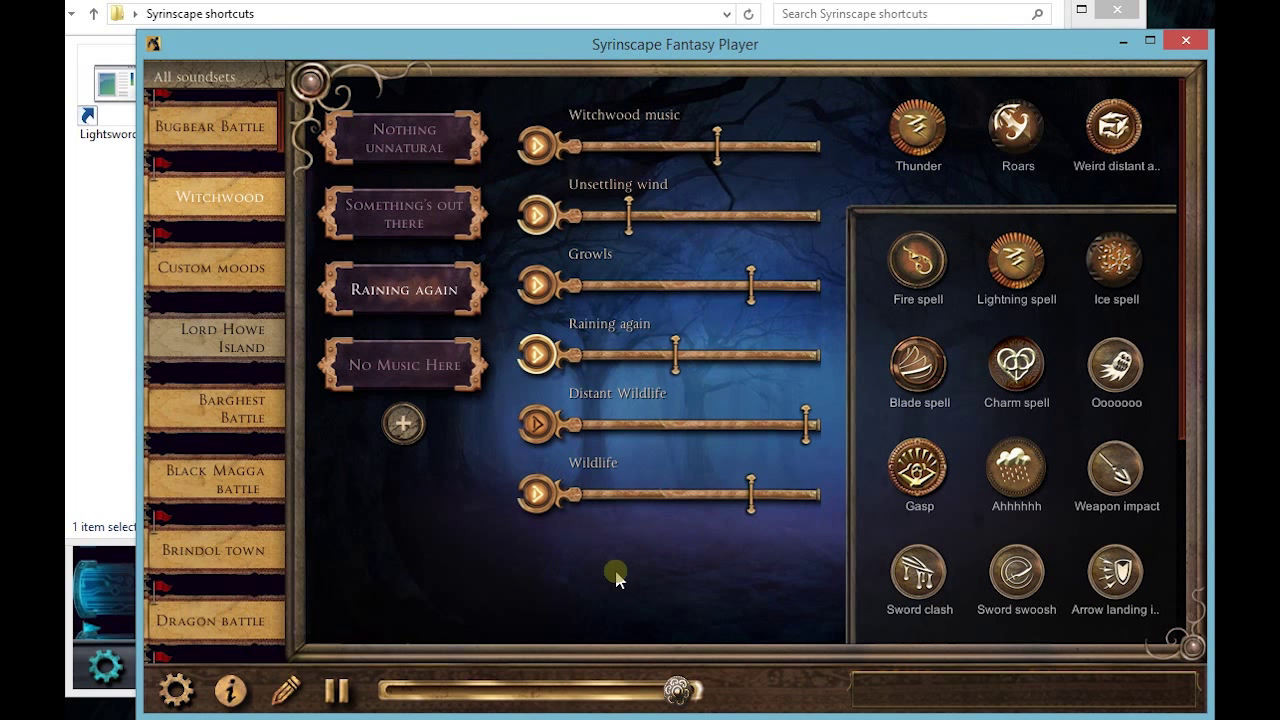
{"action": "scroll", "coordinate": [943, 555], "scroll_direction": "down", "scroll_amount": 4}
{"action": "scroll", "coordinate": [955, 560], "scroll_direction": "up", "scroll_amount": 3}
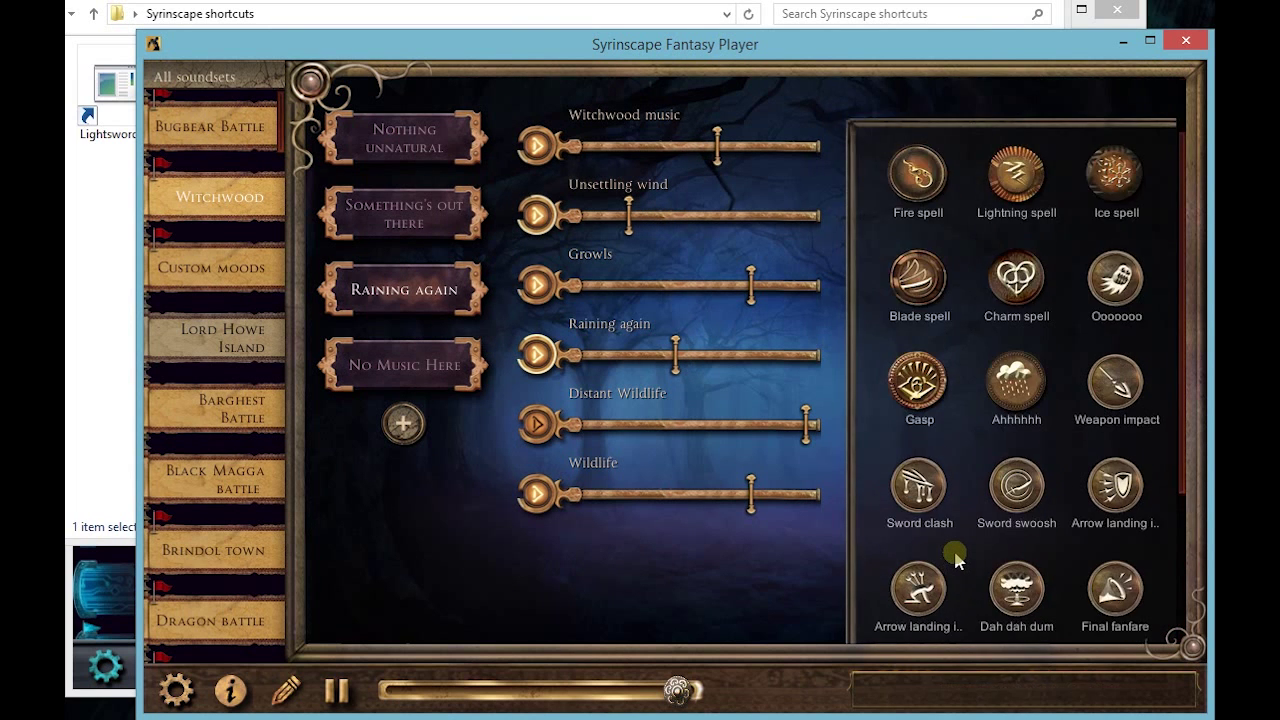
{"action": "scroll", "coordinate": [955, 560], "scroll_direction": "up", "scroll_amount": 2}
Copy the Thunder one-shot's third-party link, then leave integration mode.
{"action": "key", "text": "ctrl+shift+i"}
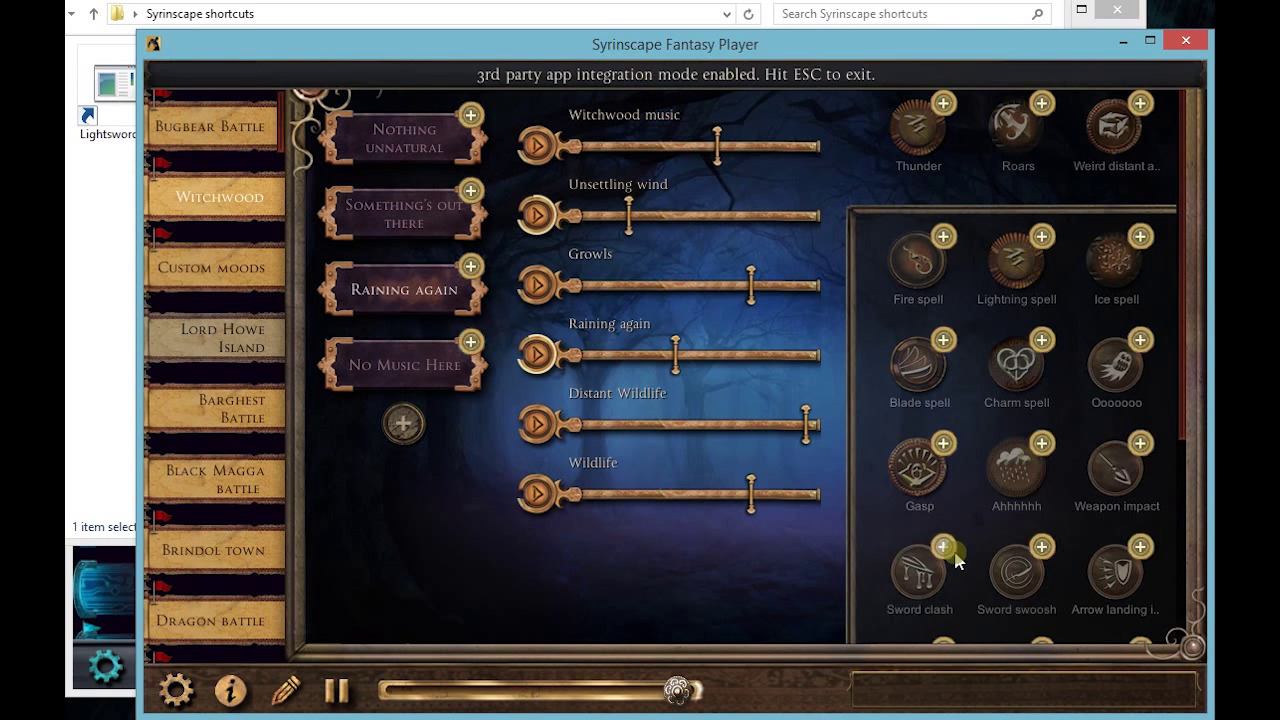
{"action": "left_click", "coordinate": [944, 105]}
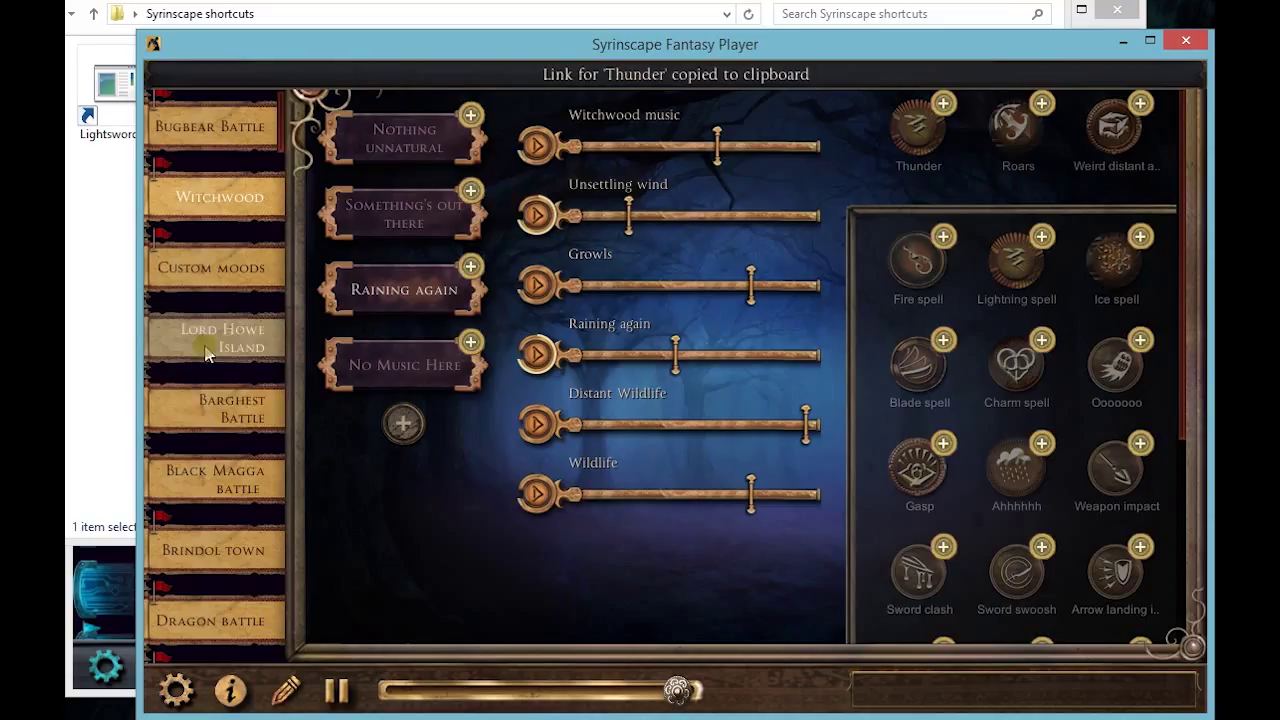
{"action": "left_click", "coordinate": [118, 276]}
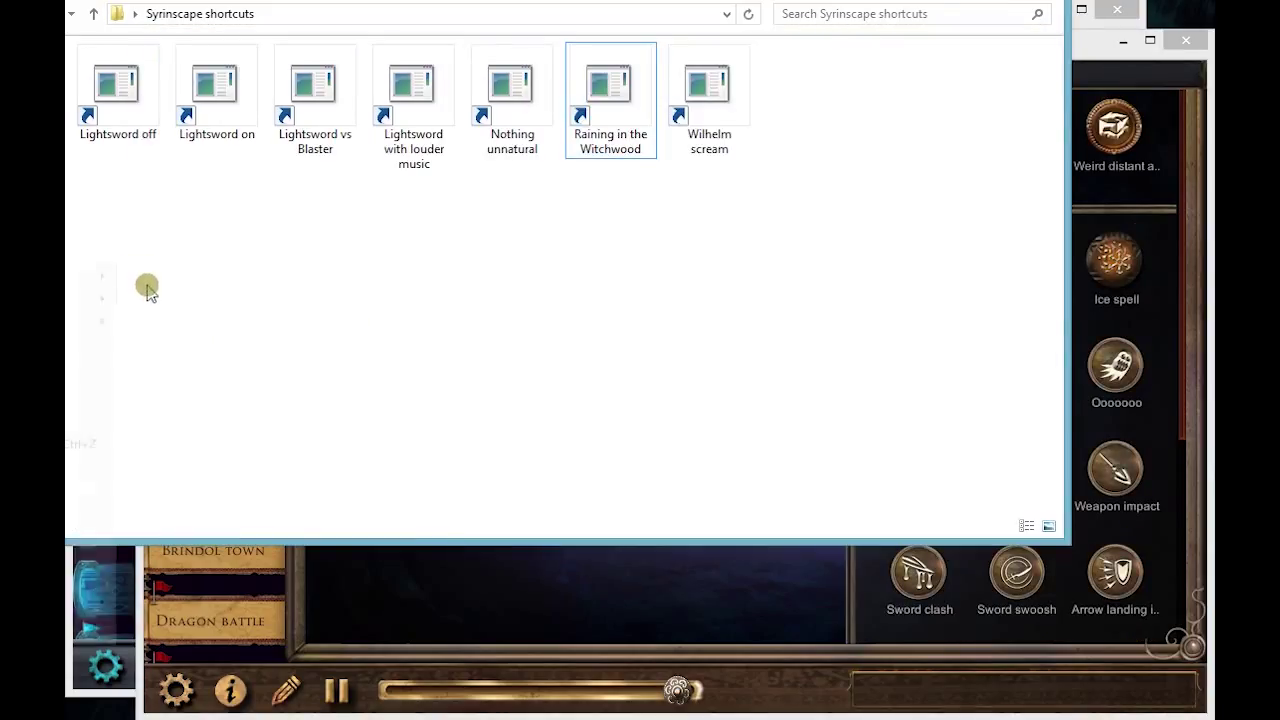
Create a 'Thunder clap' shortcut targeting the copied Thunder link.
{"action": "right_click", "coordinate": [140, 282]}
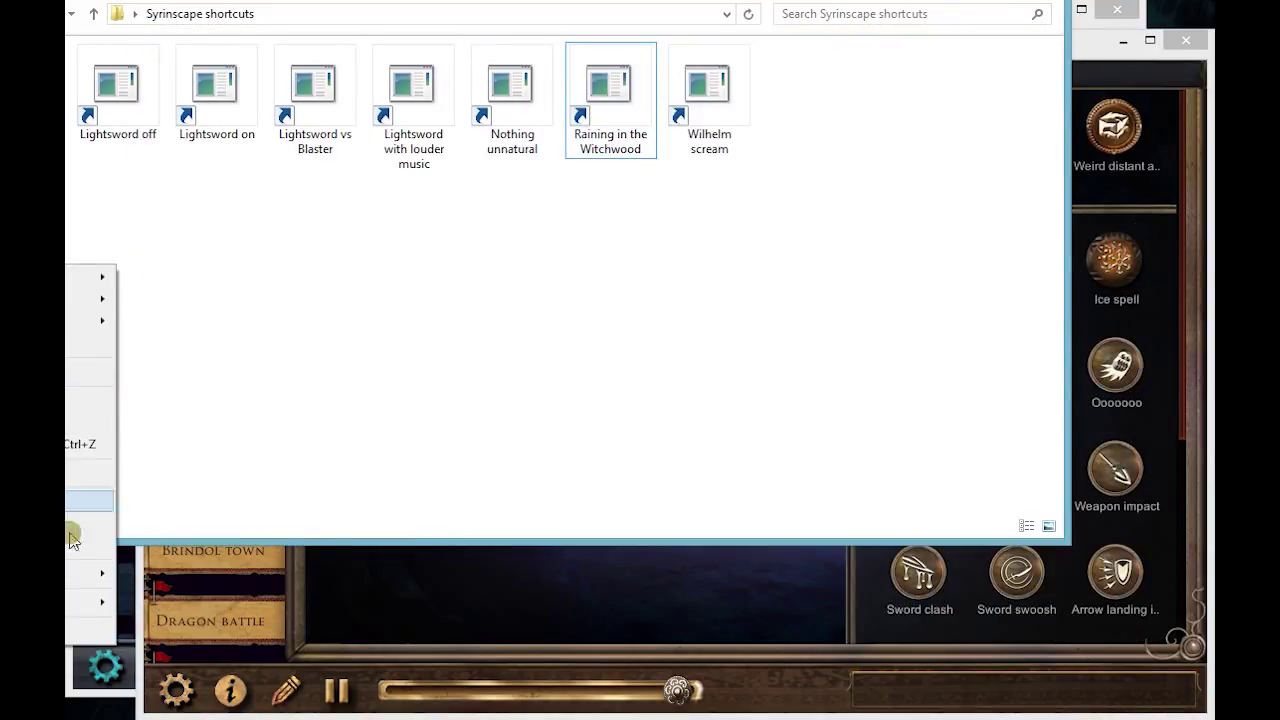
{"action": "mouse_move", "coordinate": [88, 602]}
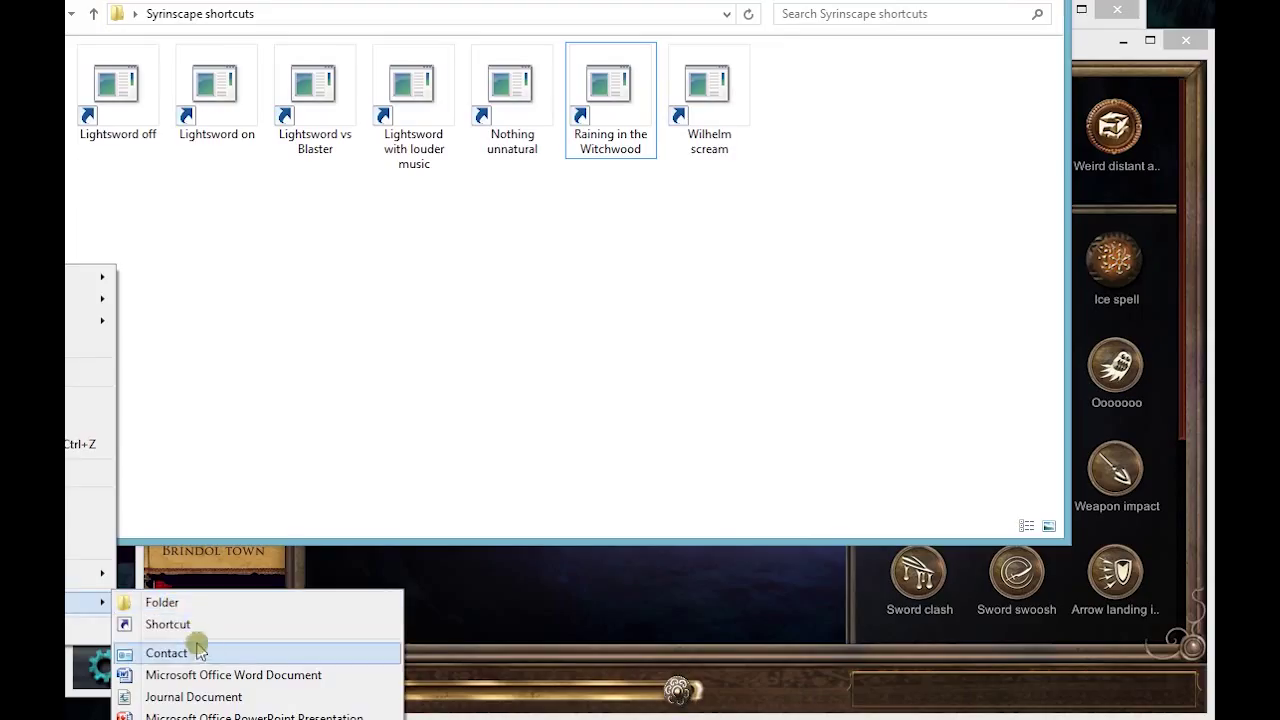
{"action": "left_click", "coordinate": [190, 624]}
{"action": "key", "text": "ctrl+v"}
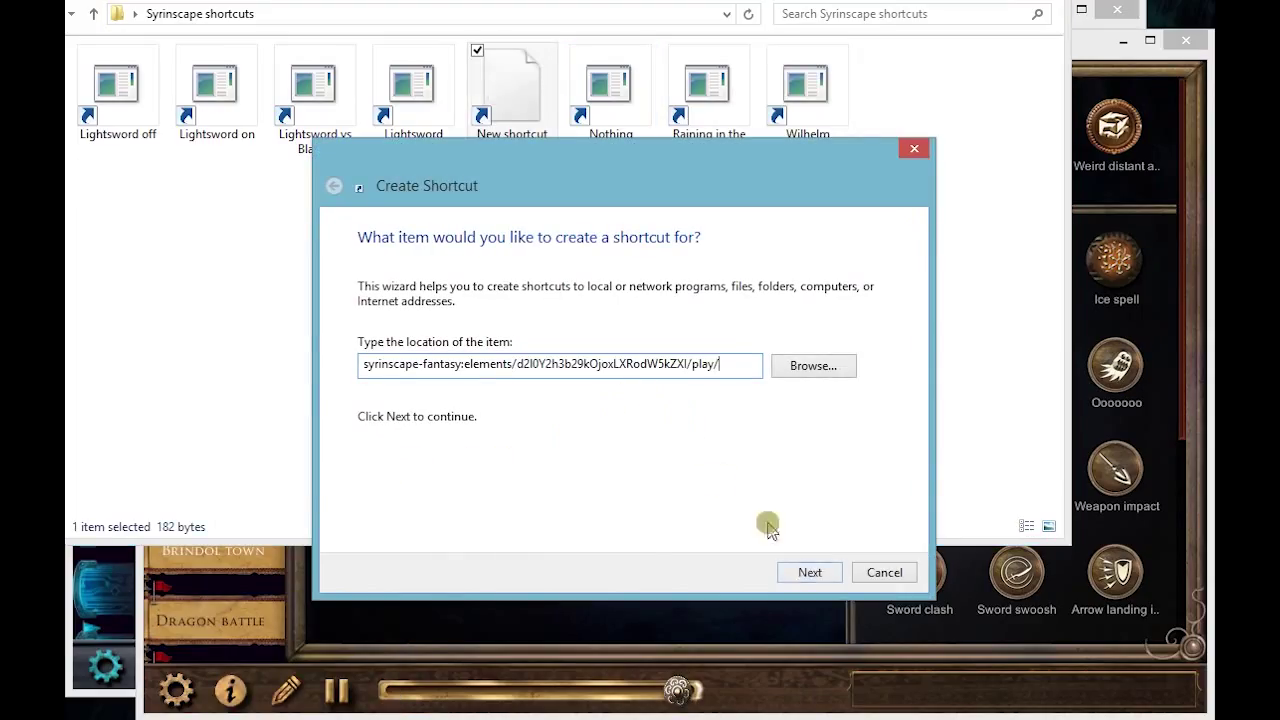
{"action": "left_click", "coordinate": [809, 573]}
{"action": "type", "text": "Thunder clap"}
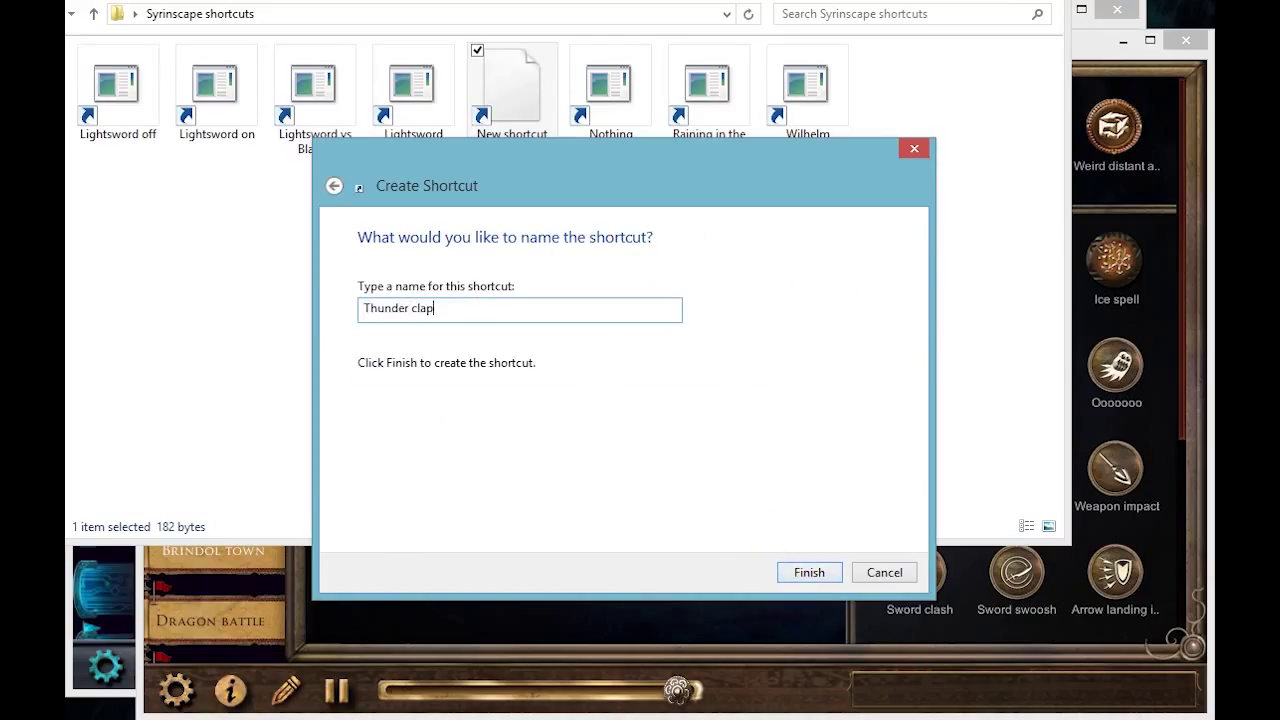
{"action": "left_click", "coordinate": [811, 570]}
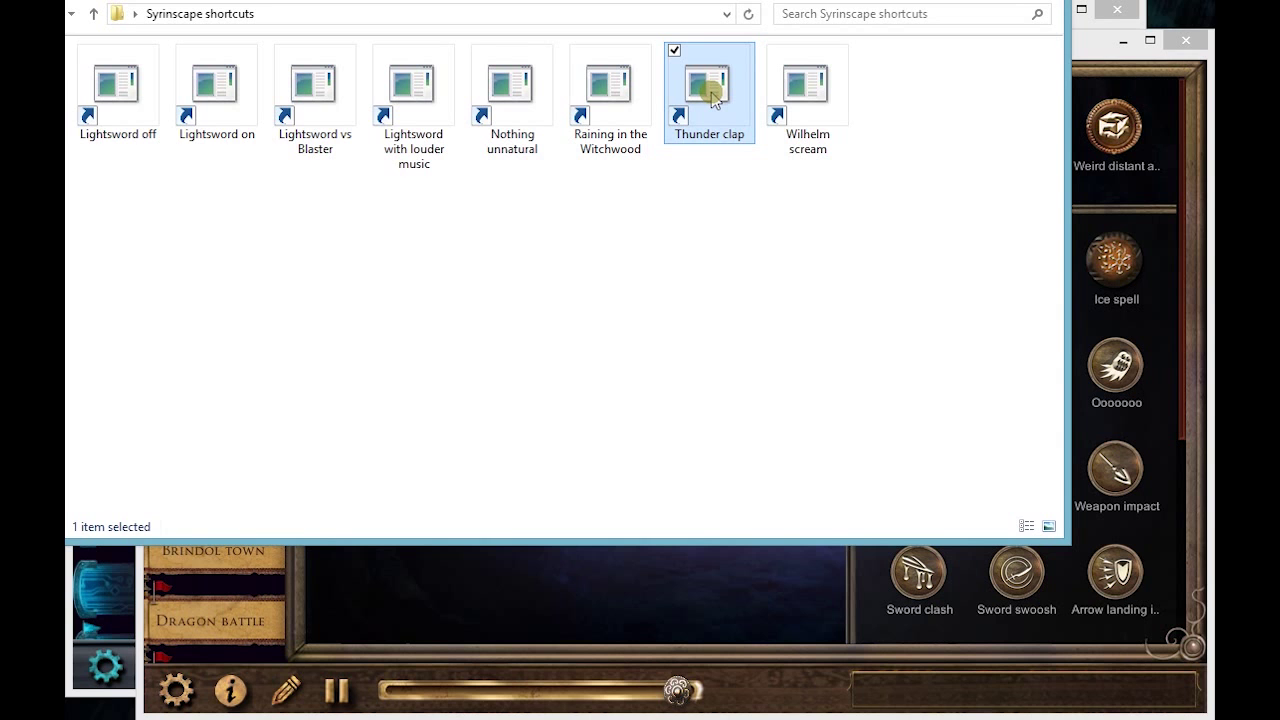
Browse the Flooded cavern and High seas soundsets, then test the Thunder clap shortcut.
{"action": "left_click", "coordinate": [1088, 52]}
{"action": "scroll", "coordinate": [212, 440], "scroll_direction": "down", "scroll_amount": 5}
{"action": "scroll", "coordinate": [212, 443], "scroll_direction": "down", "scroll_amount": 3}
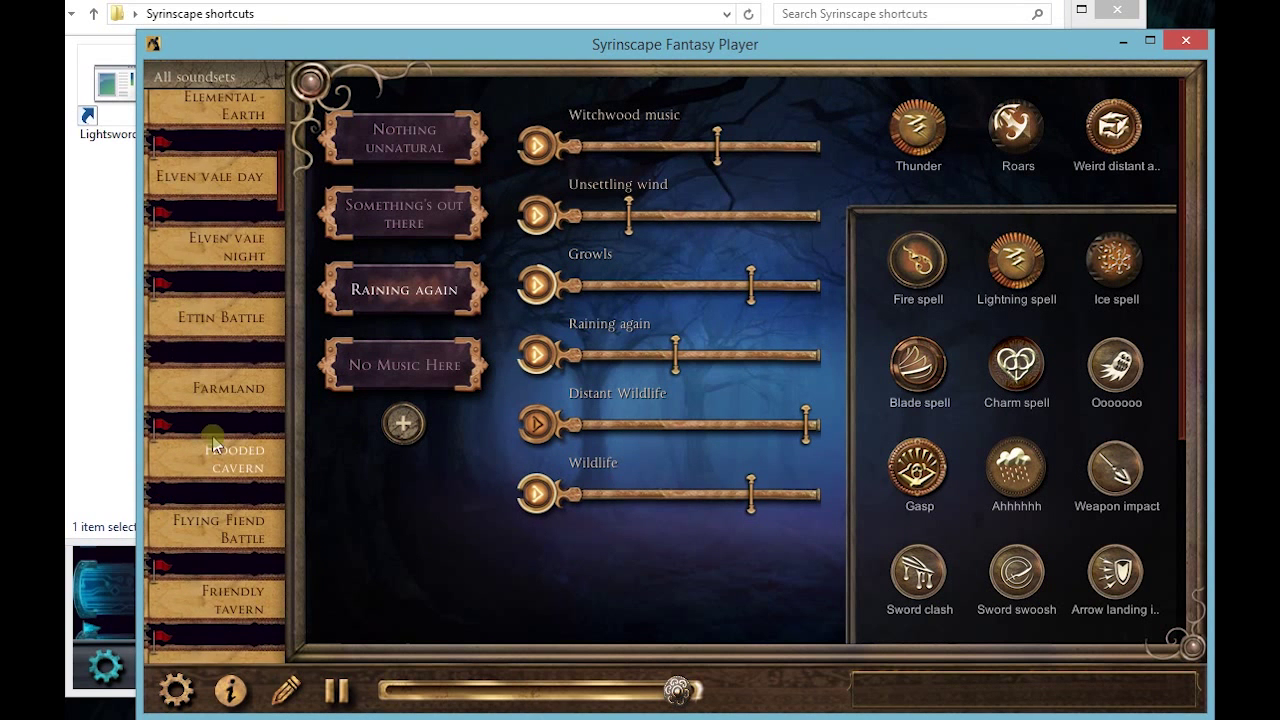
{"action": "left_click", "coordinate": [232, 445]}
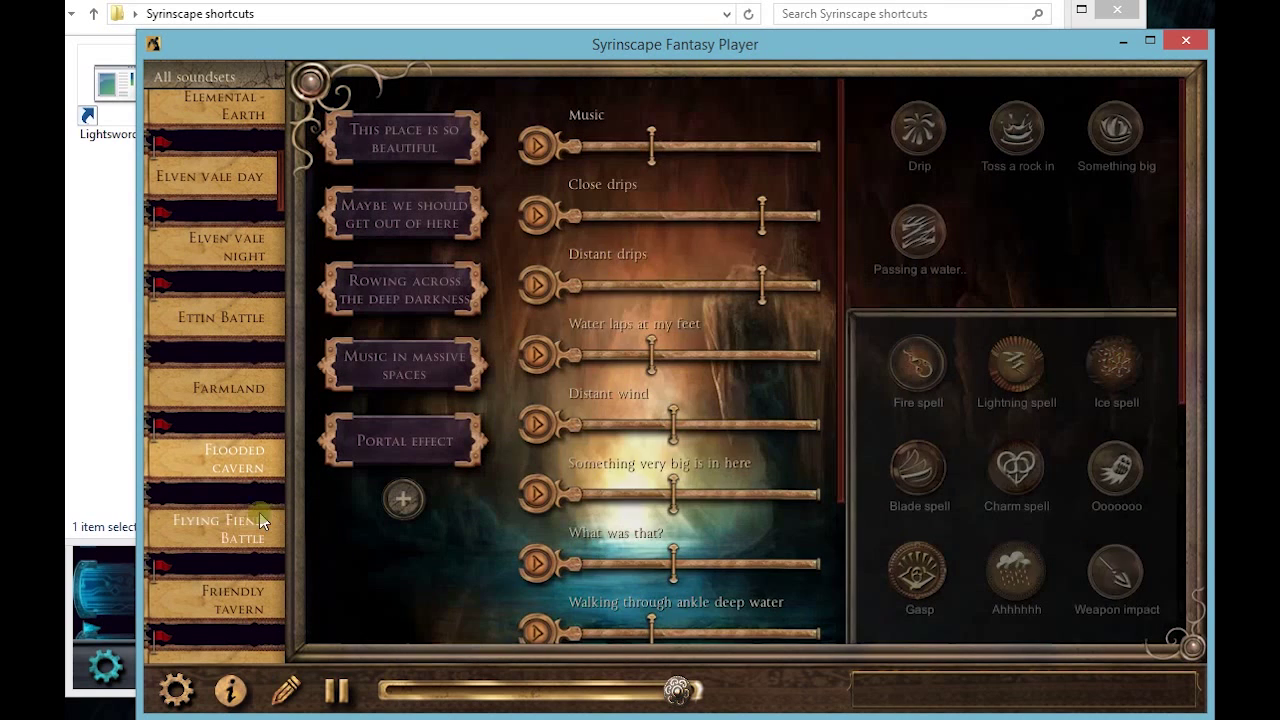
{"action": "scroll", "coordinate": [245, 536], "scroll_direction": "down", "scroll_amount": 2}
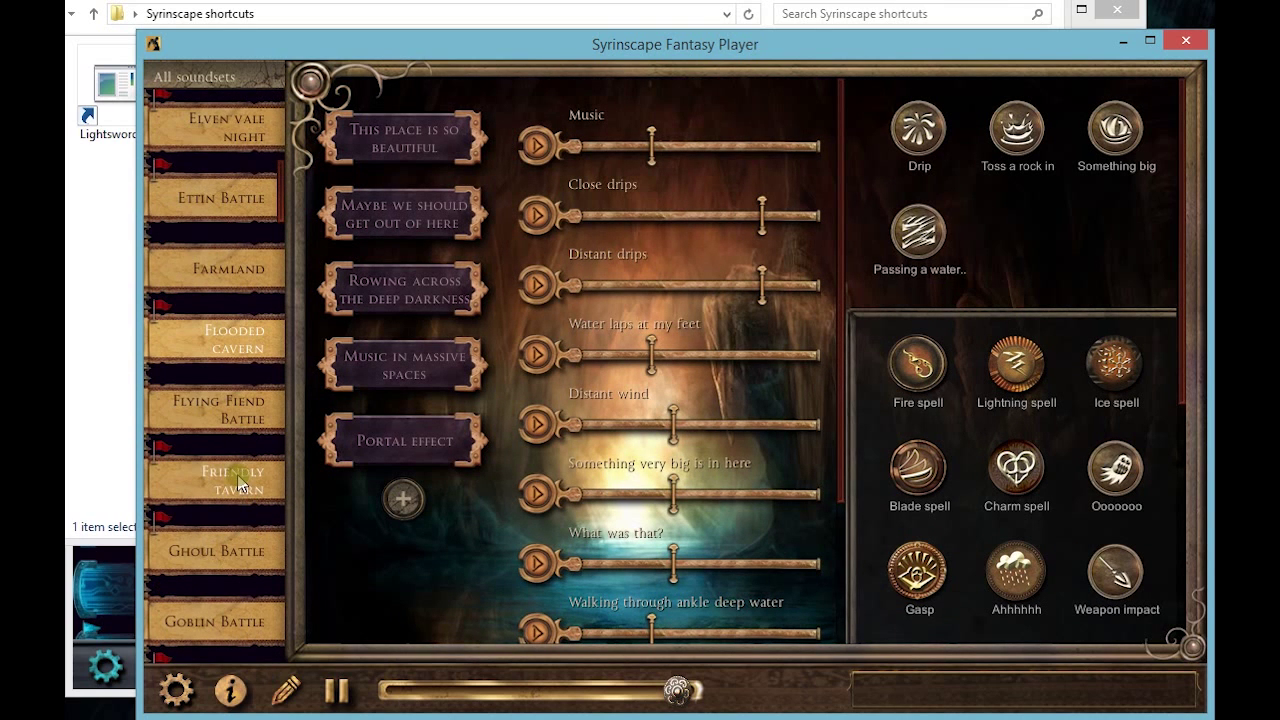
{"action": "scroll", "coordinate": [225, 545], "scroll_direction": "down", "scroll_amount": 2}
{"action": "scroll", "coordinate": [240, 500], "scroll_direction": "down", "scroll_amount": 1}
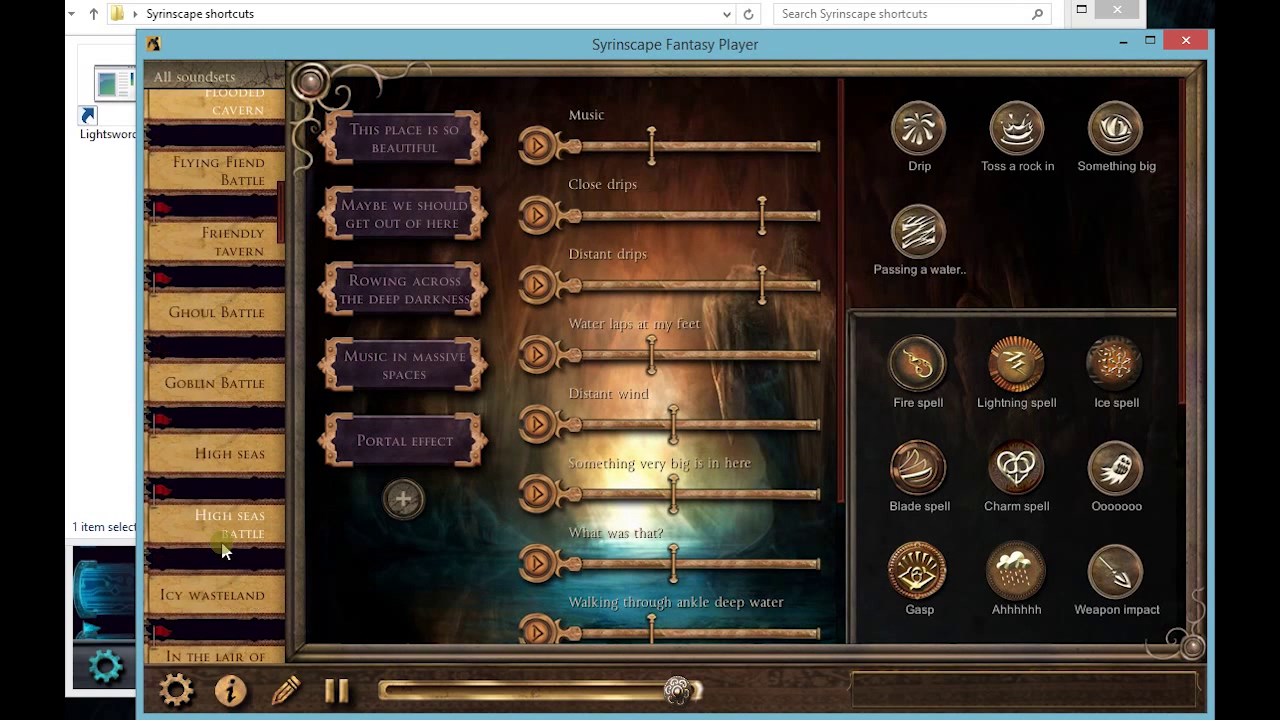
{"action": "left_click", "coordinate": [255, 450]}
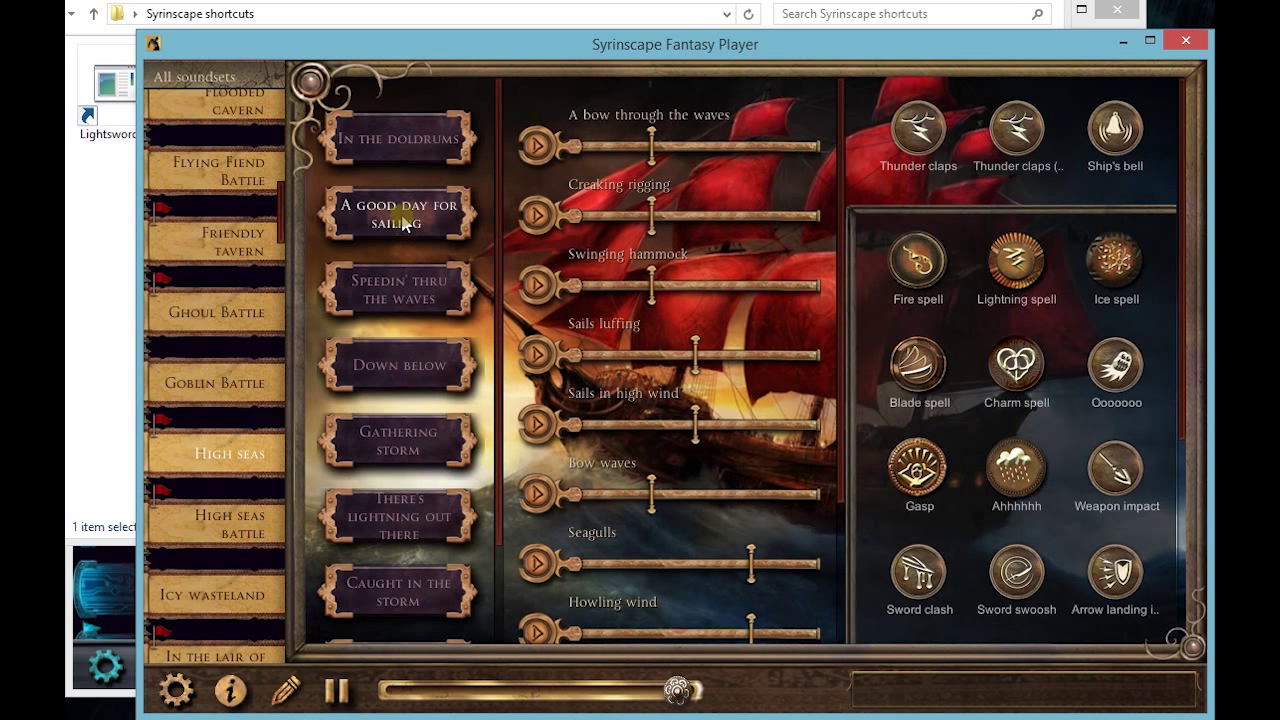
{"action": "left_click", "coordinate": [86, 232]}
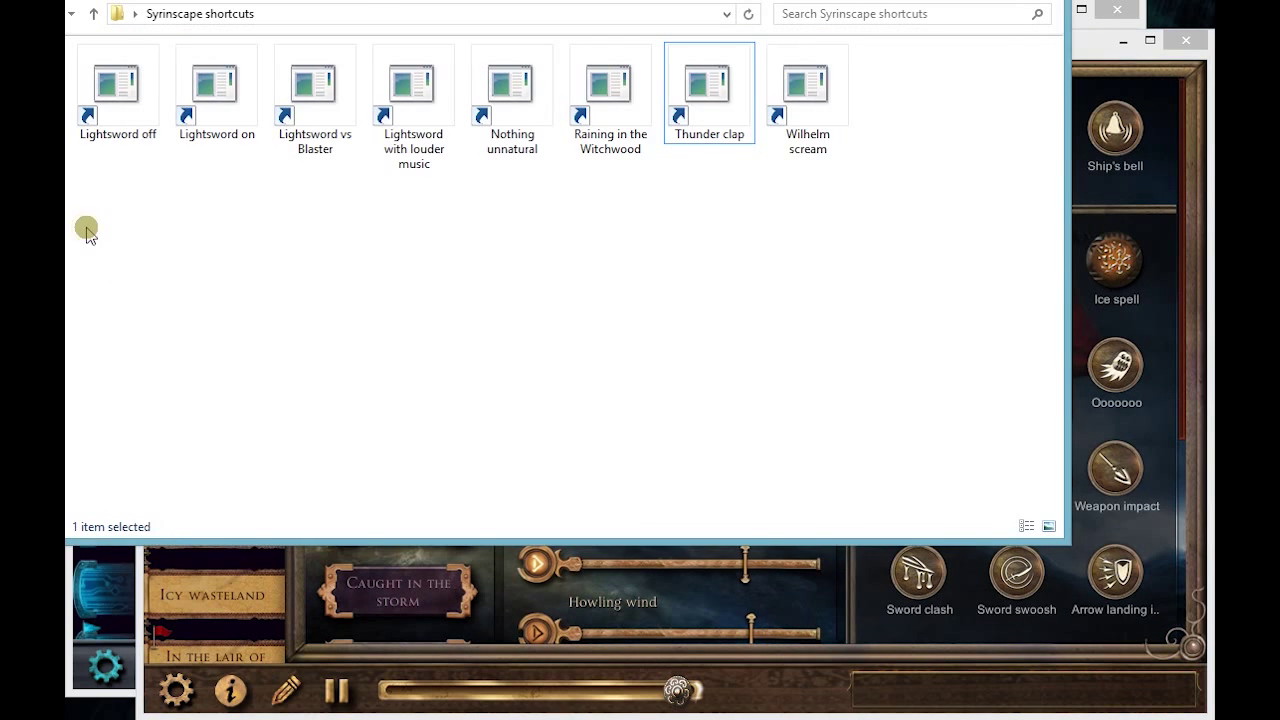
{"action": "double_click", "coordinate": [724, 90]}
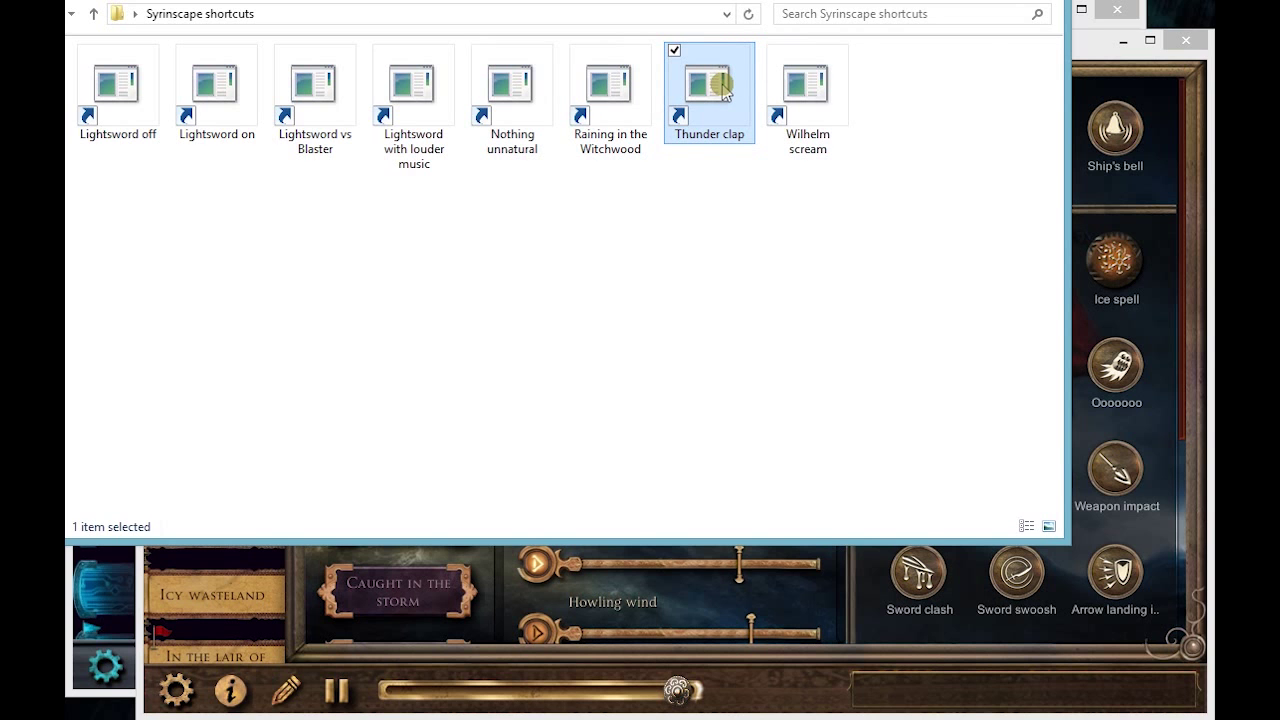
Enter integration mode and copy the Ship's bell one-shot link.
{"action": "left_click", "coordinate": [1082, 42]}
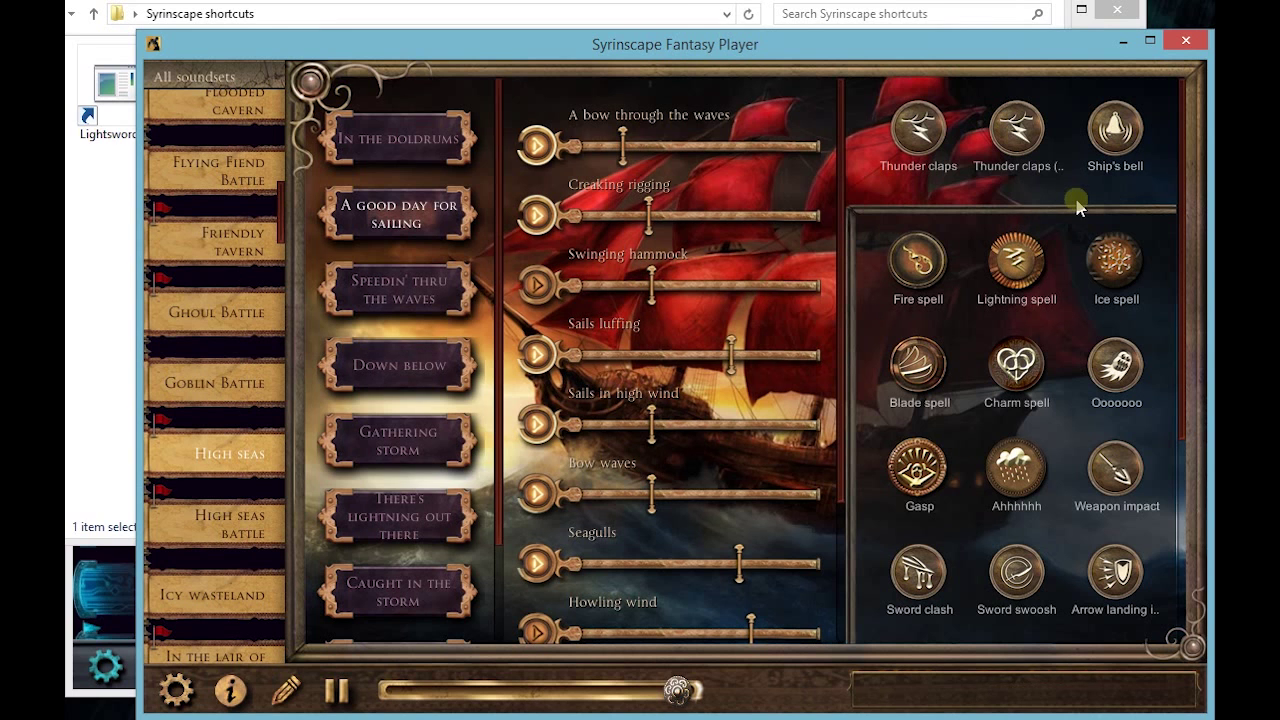
{"action": "key", "text": "ctrl+shift+i"}
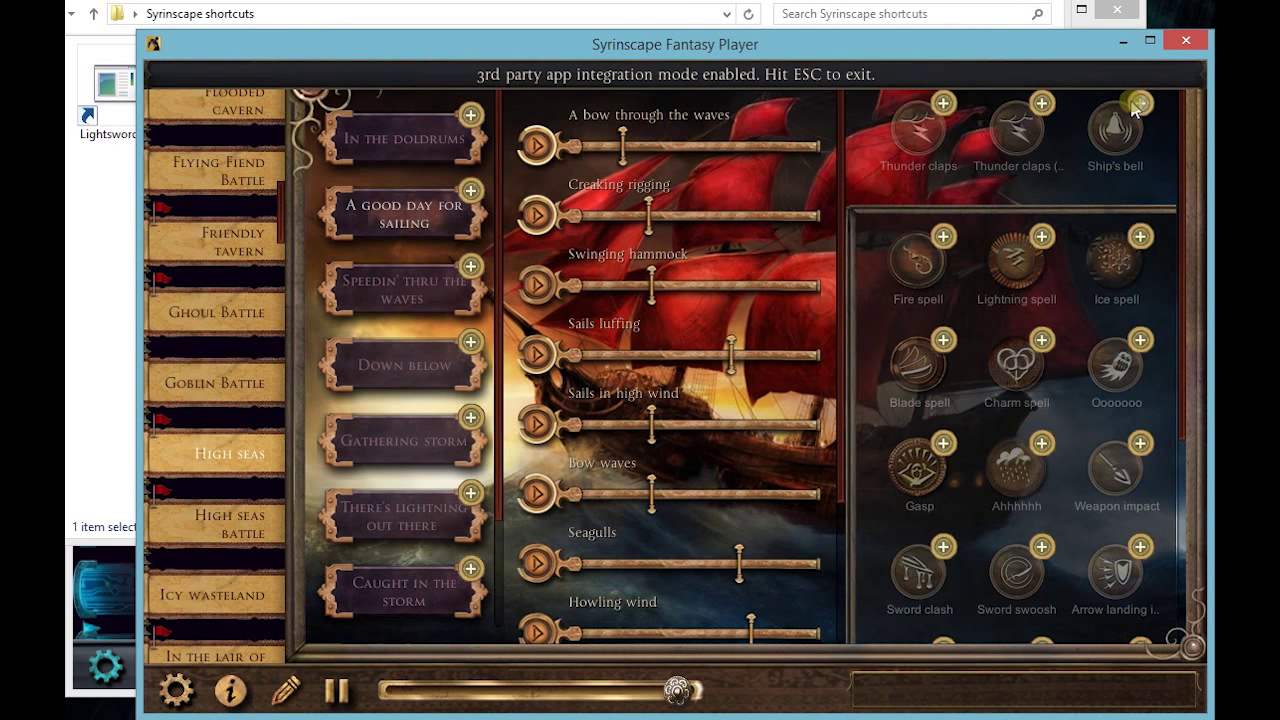
{"action": "left_click", "coordinate": [1138, 108]}
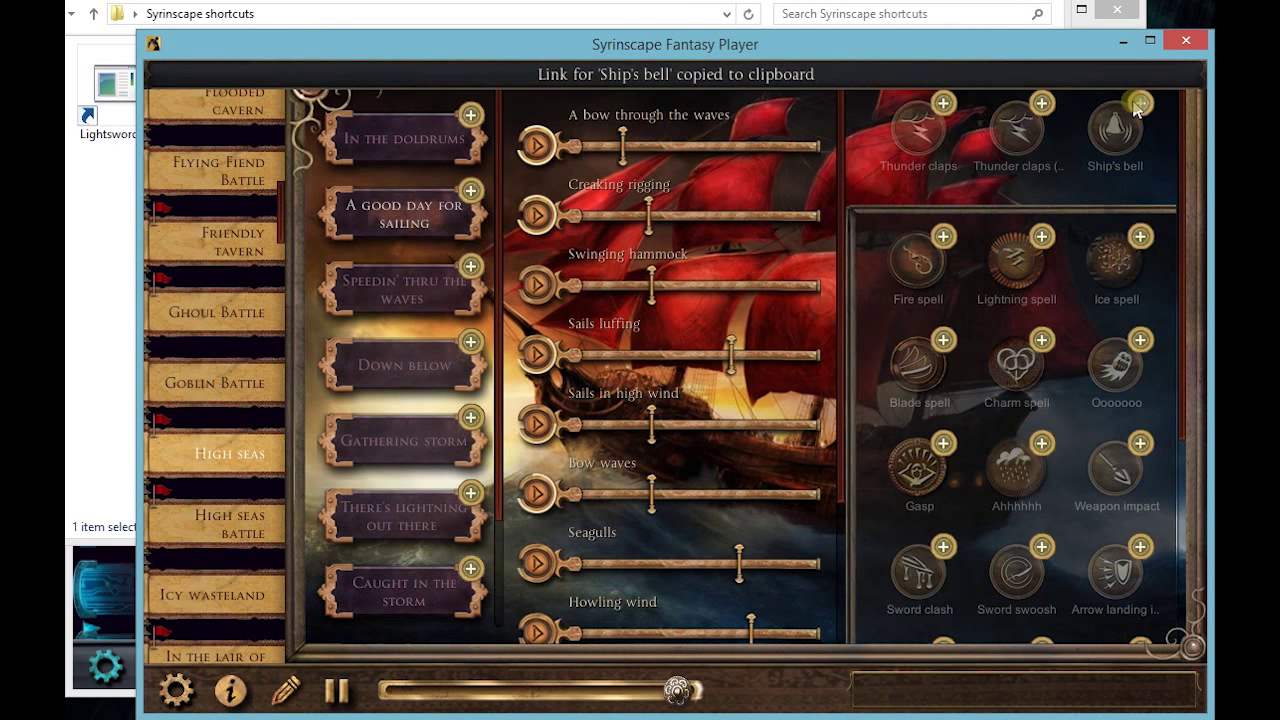
Create a 'Ship's bell' shortcut targeting the copied link.
{"action": "left_click", "coordinate": [110, 248]}
{"action": "right_click", "coordinate": [116, 242]}
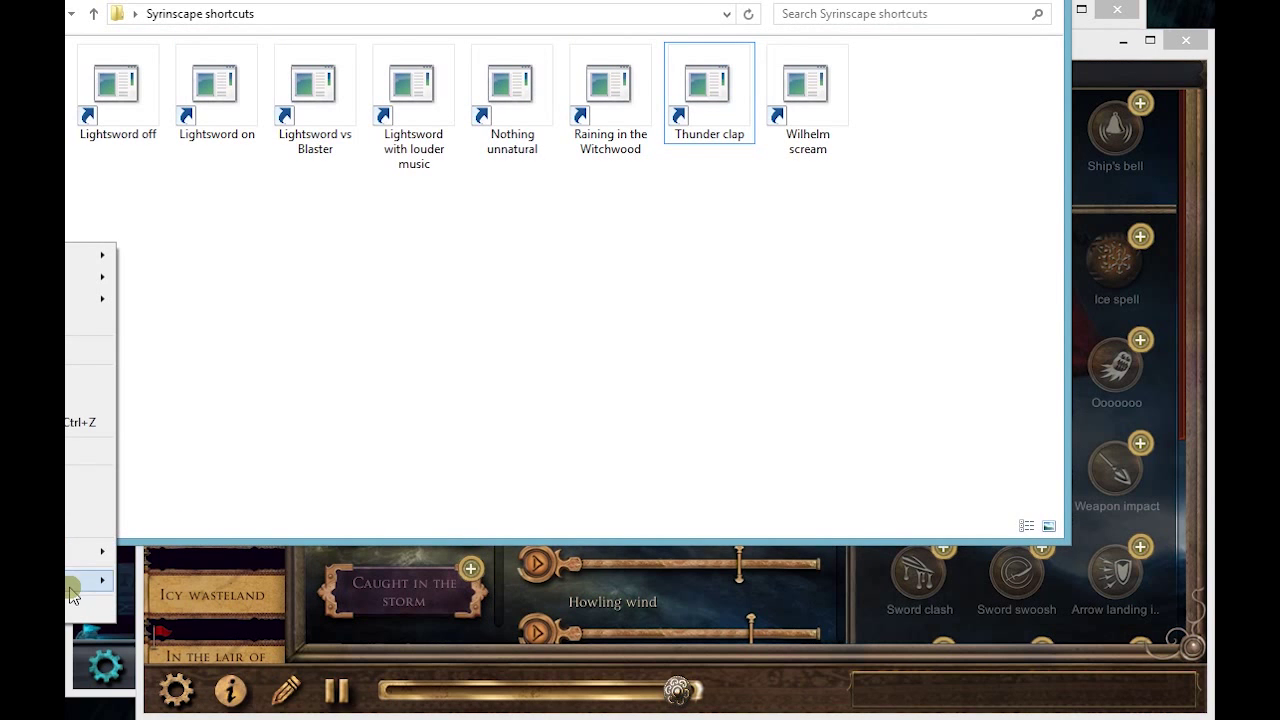
{"action": "mouse_move", "coordinate": [90, 580]}
{"action": "left_click", "coordinate": [193, 603]}
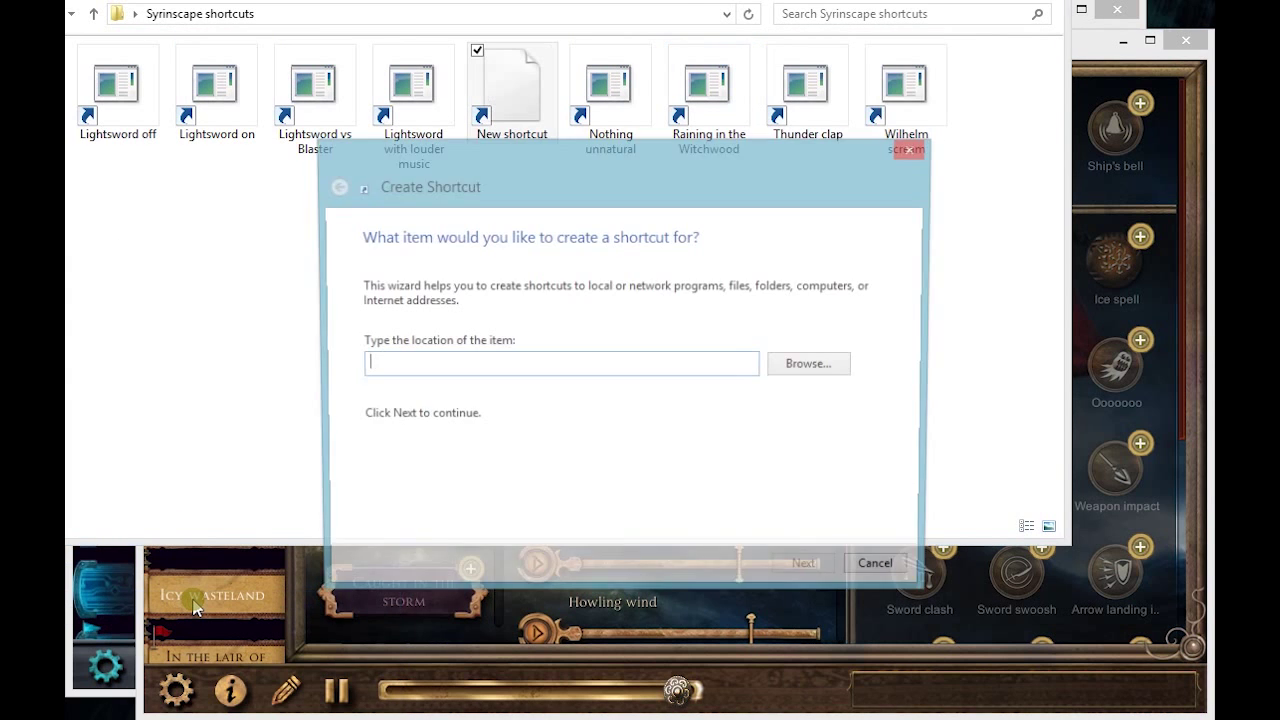
{"action": "key", "text": "ctrl+v"}
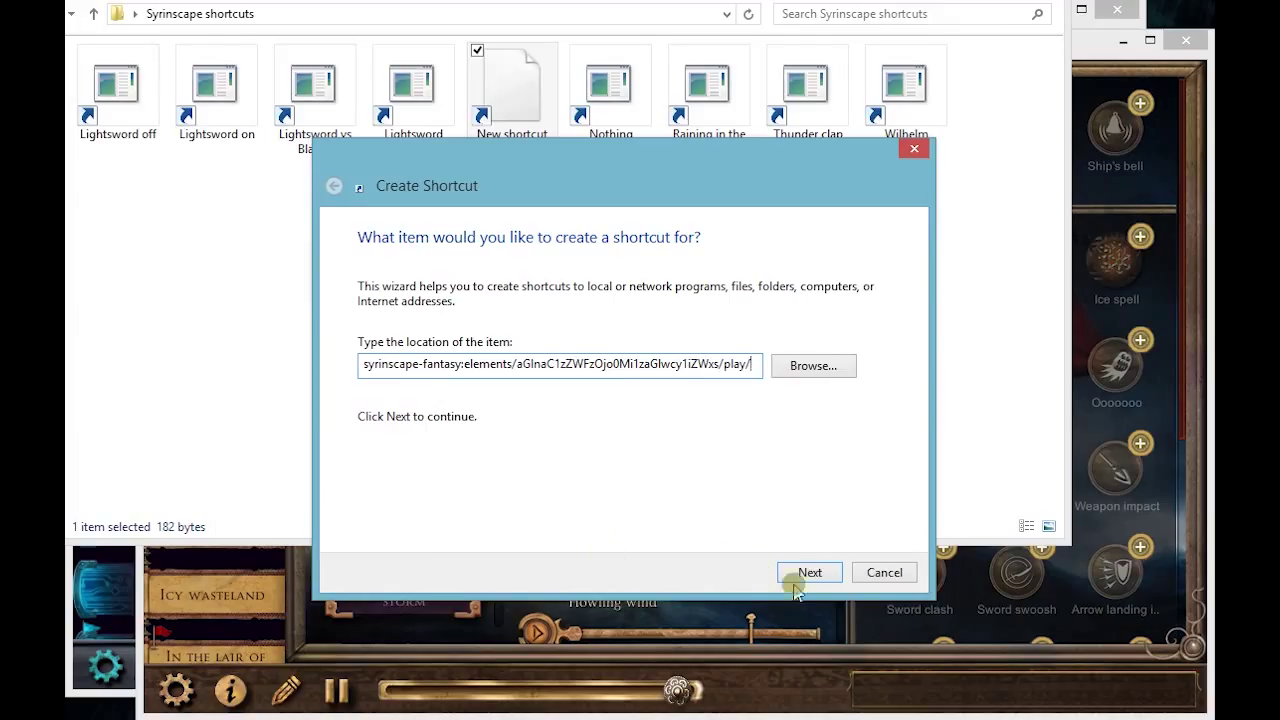
{"action": "left_click", "coordinate": [810, 574]}
{"action": "type", "text": "Ship's bell"}
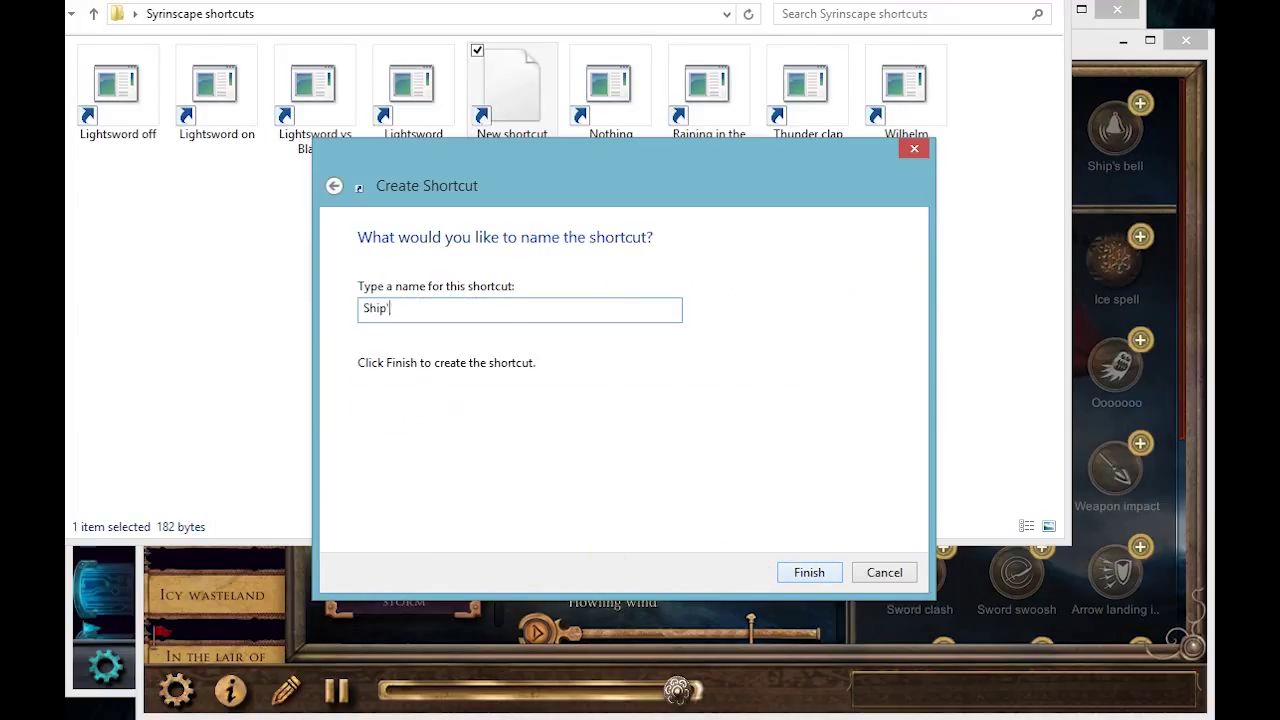
{"action": "left_click", "coordinate": [810, 573]}
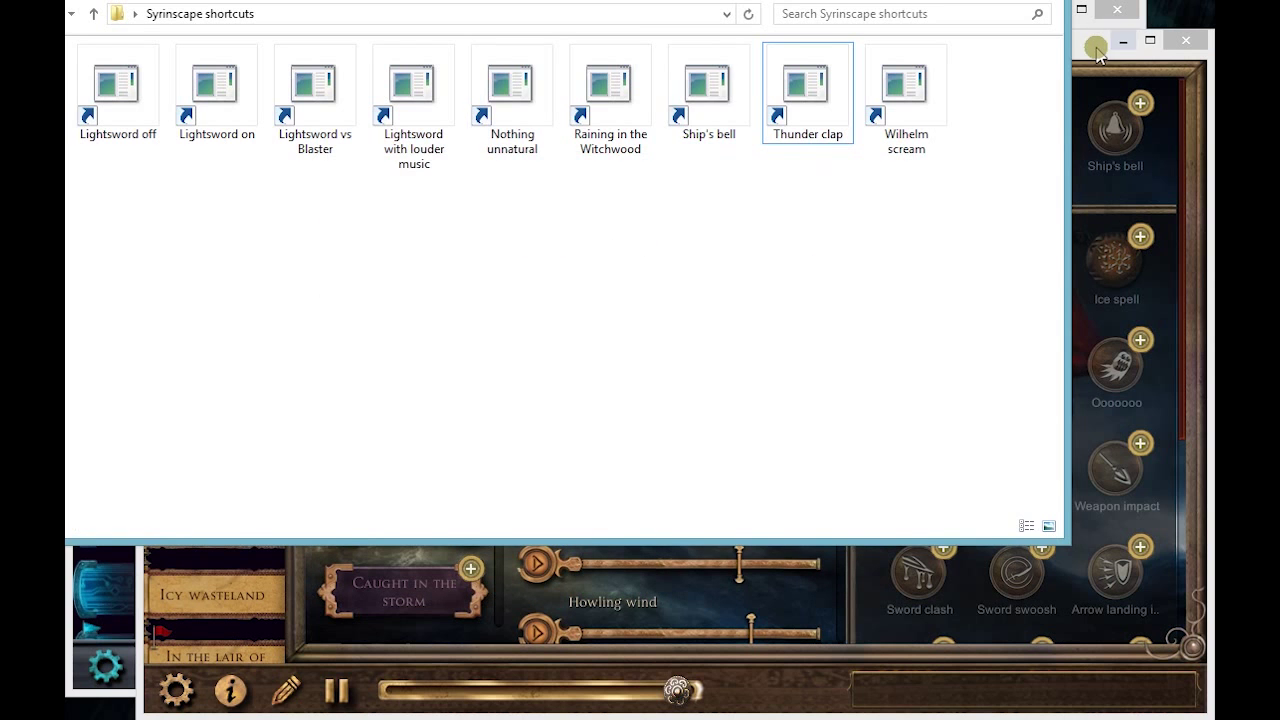
Try the Raining in the Witchwood, Ship's bell and Thunder clap shortcuts.
{"action": "left_click", "coordinate": [1094, 50]}
{"action": "left_click", "coordinate": [100, 200]}
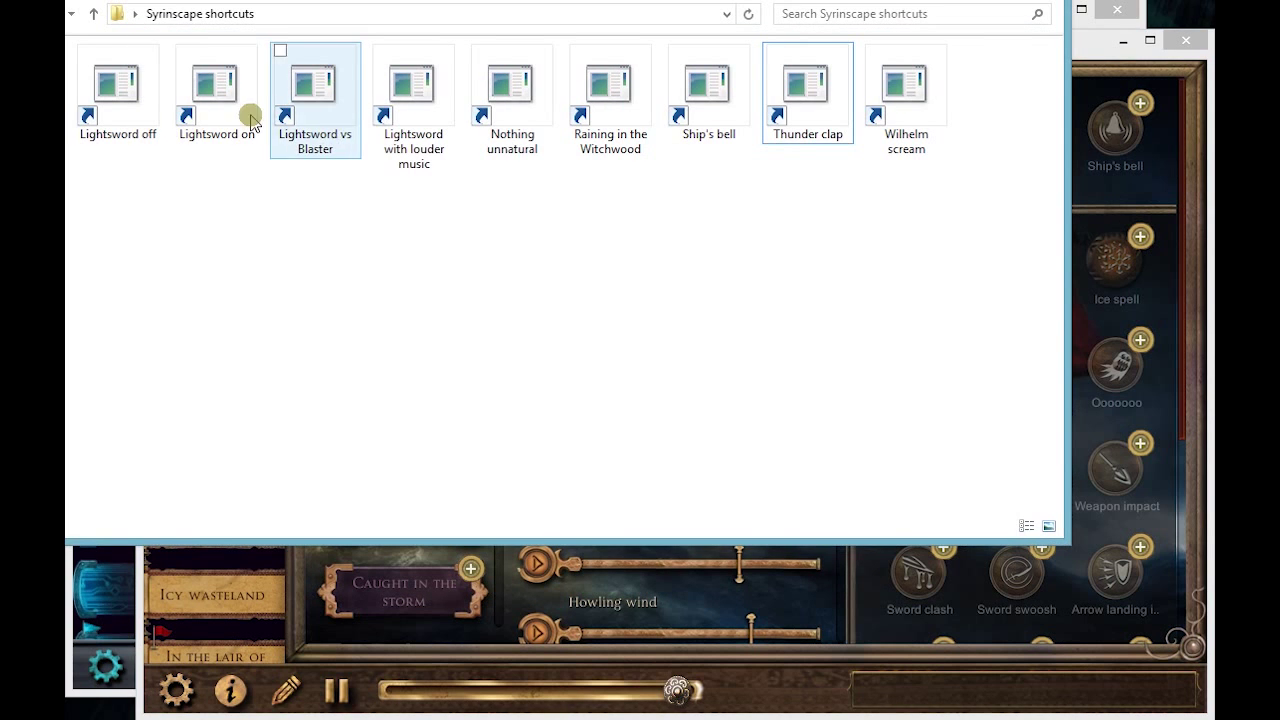
{"action": "double_click", "coordinate": [617, 85]}
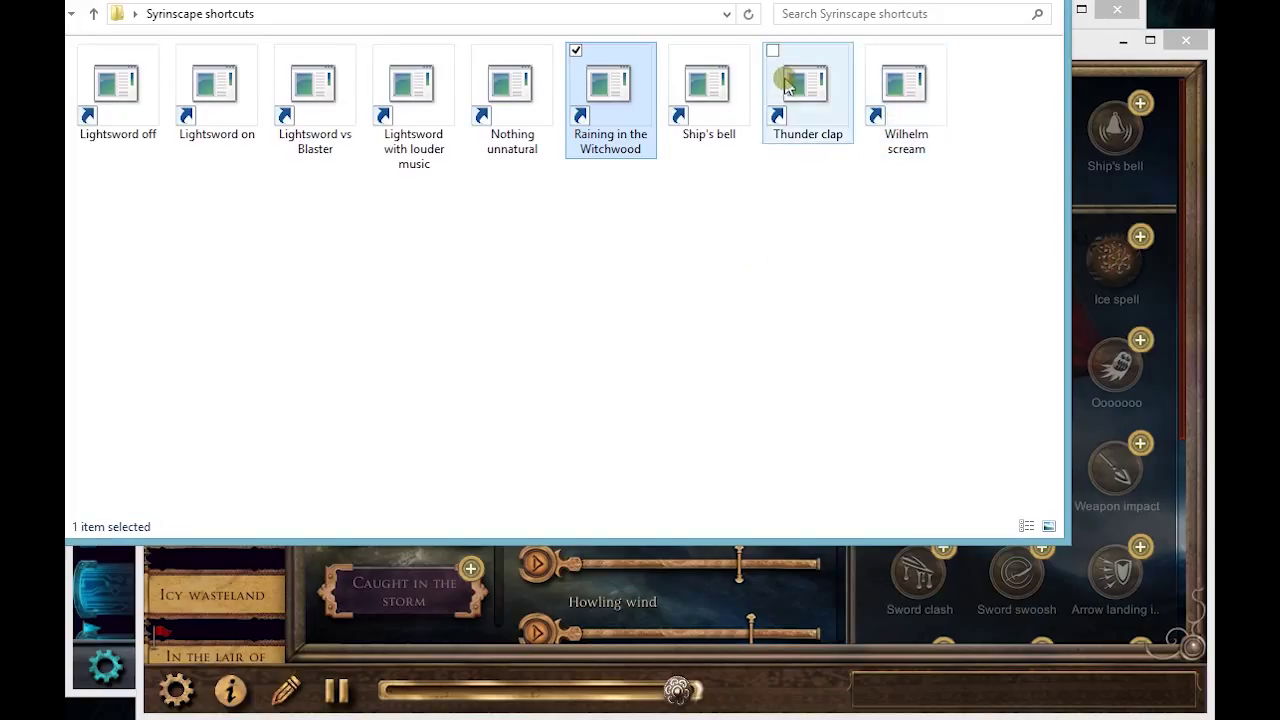
{"action": "left_click", "coordinate": [698, 92]}
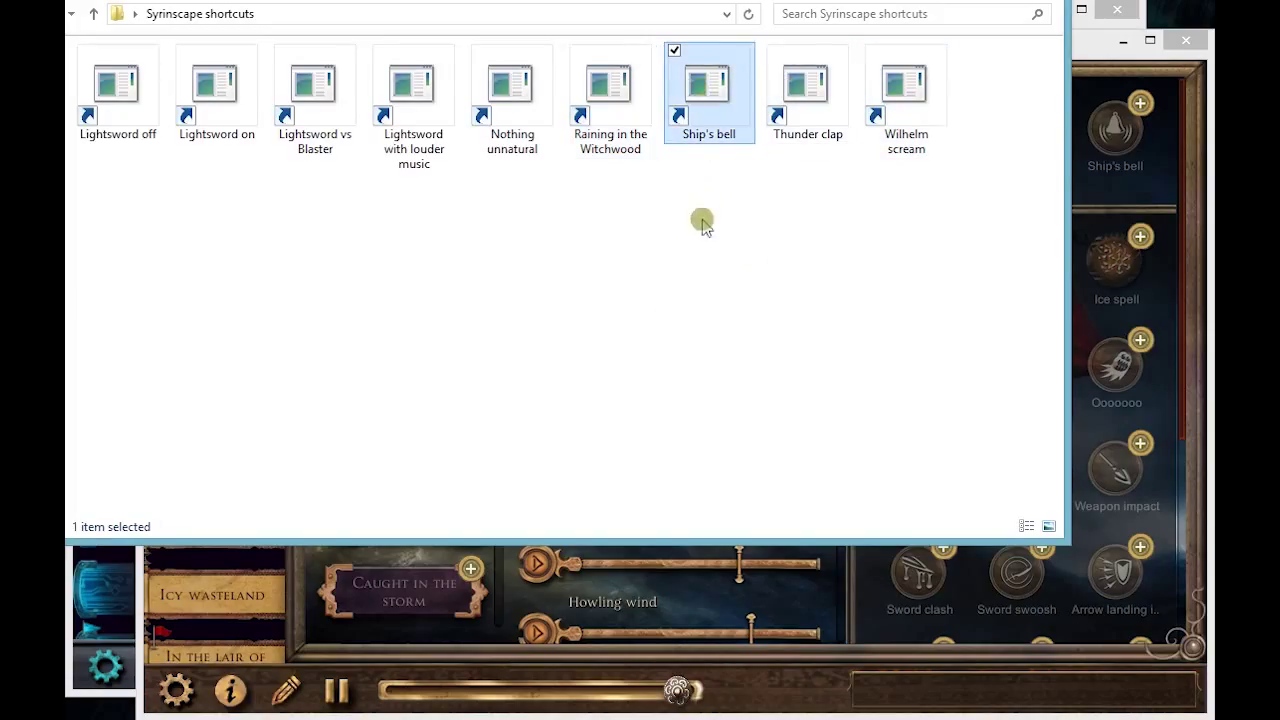
{"action": "left_click", "coordinate": [806, 95]}
{"action": "left_click", "coordinate": [406, 268]}
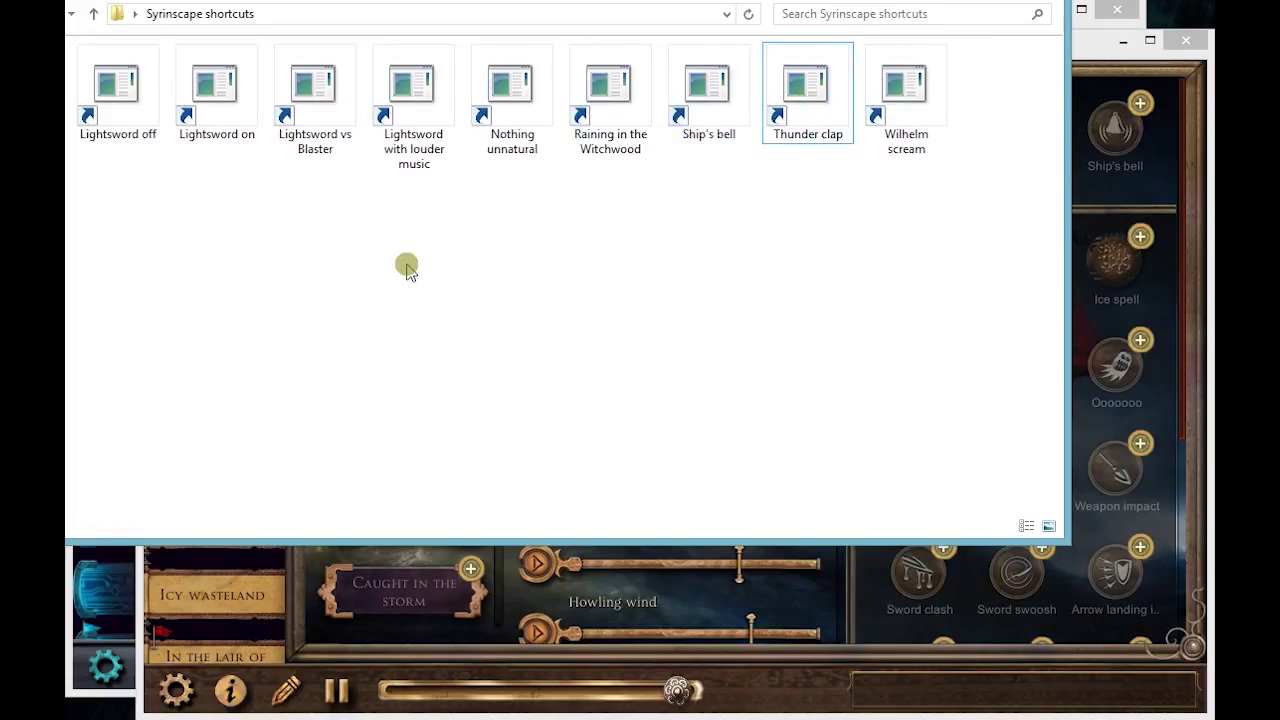
Trigger the Lightsword on shortcut and raise the Sci-Fi Player's overall volume.
{"action": "double_click", "coordinate": [226, 88]}
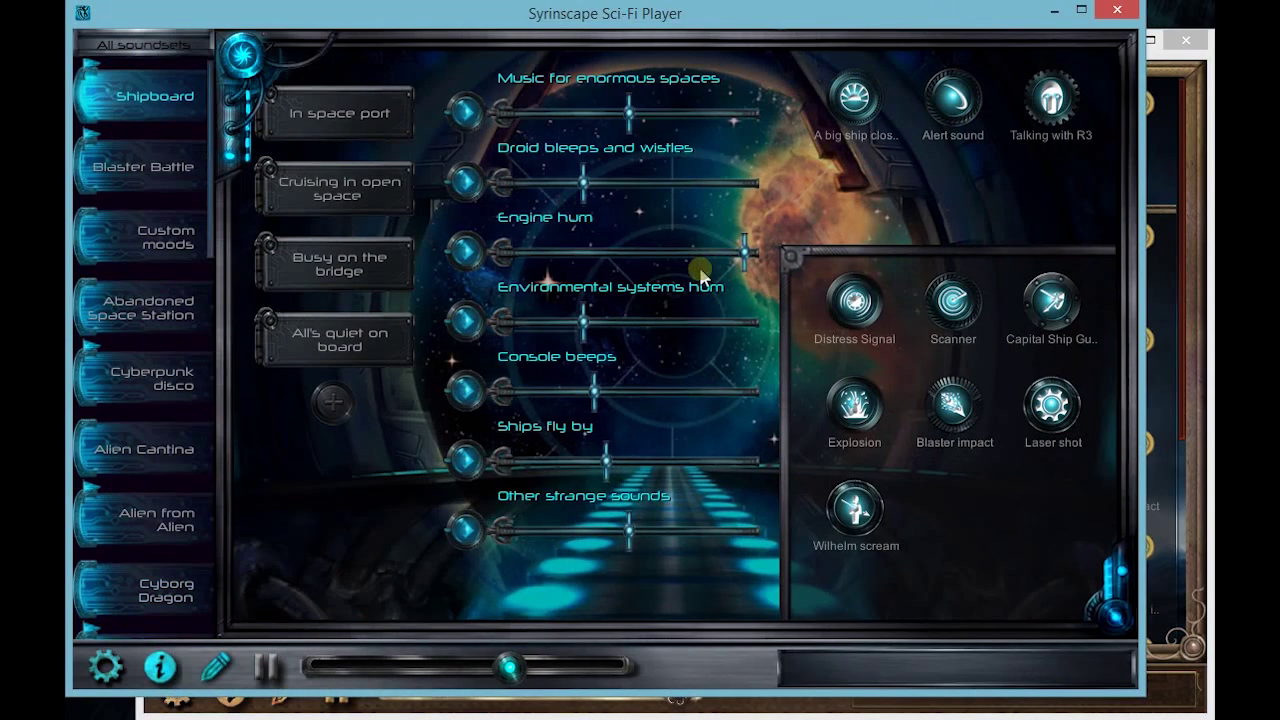
{"action": "left_click", "coordinate": [1176, 682]}
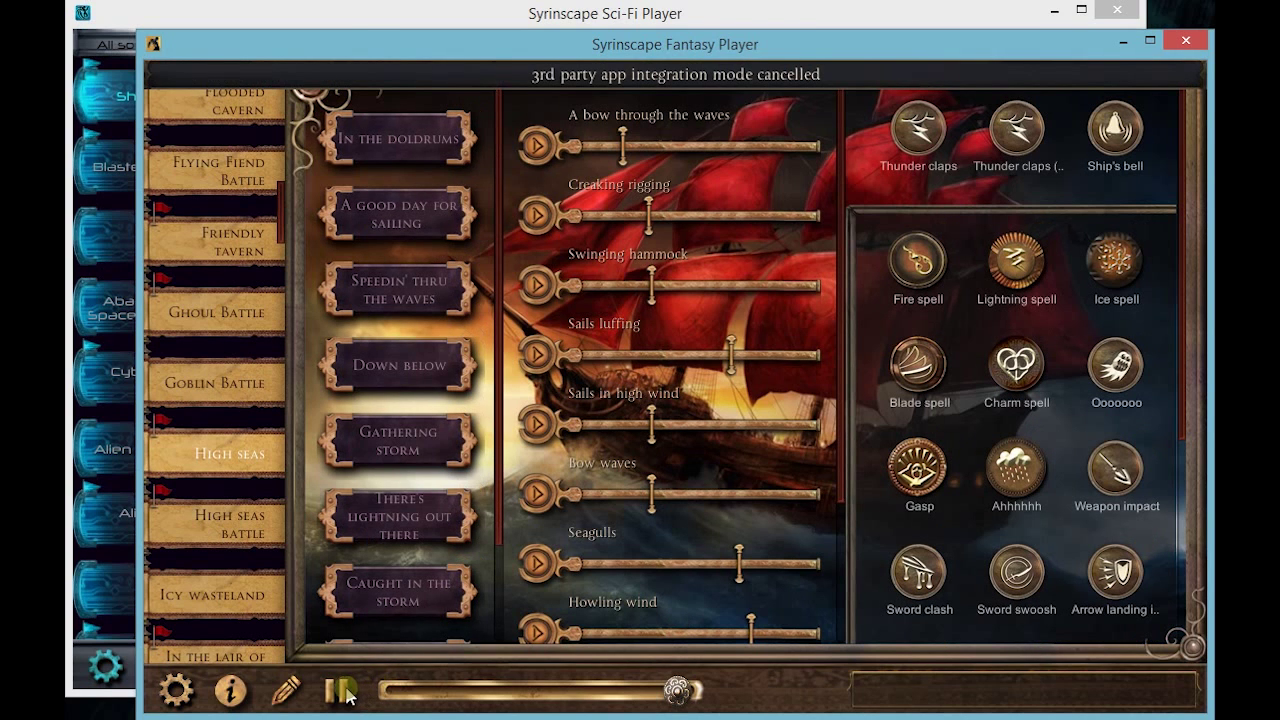
{"action": "left_click", "coordinate": [355, 17]}
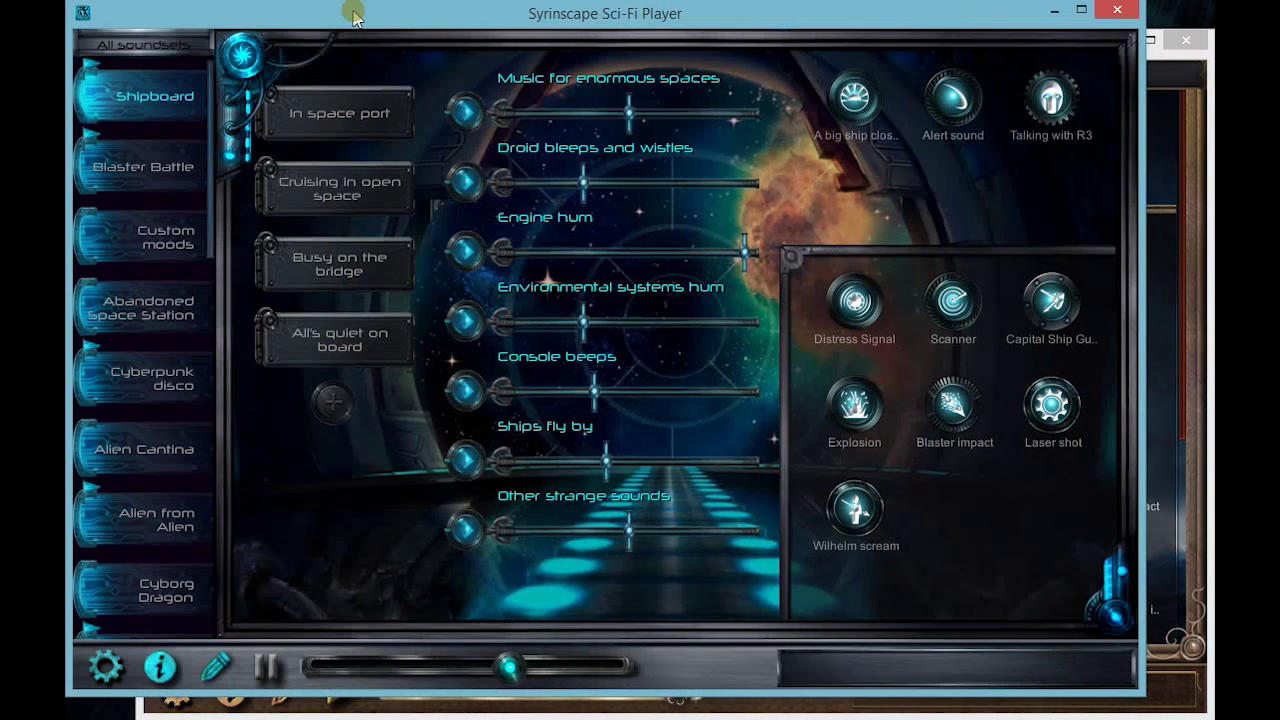
{"action": "left_click", "coordinate": [574, 671]}
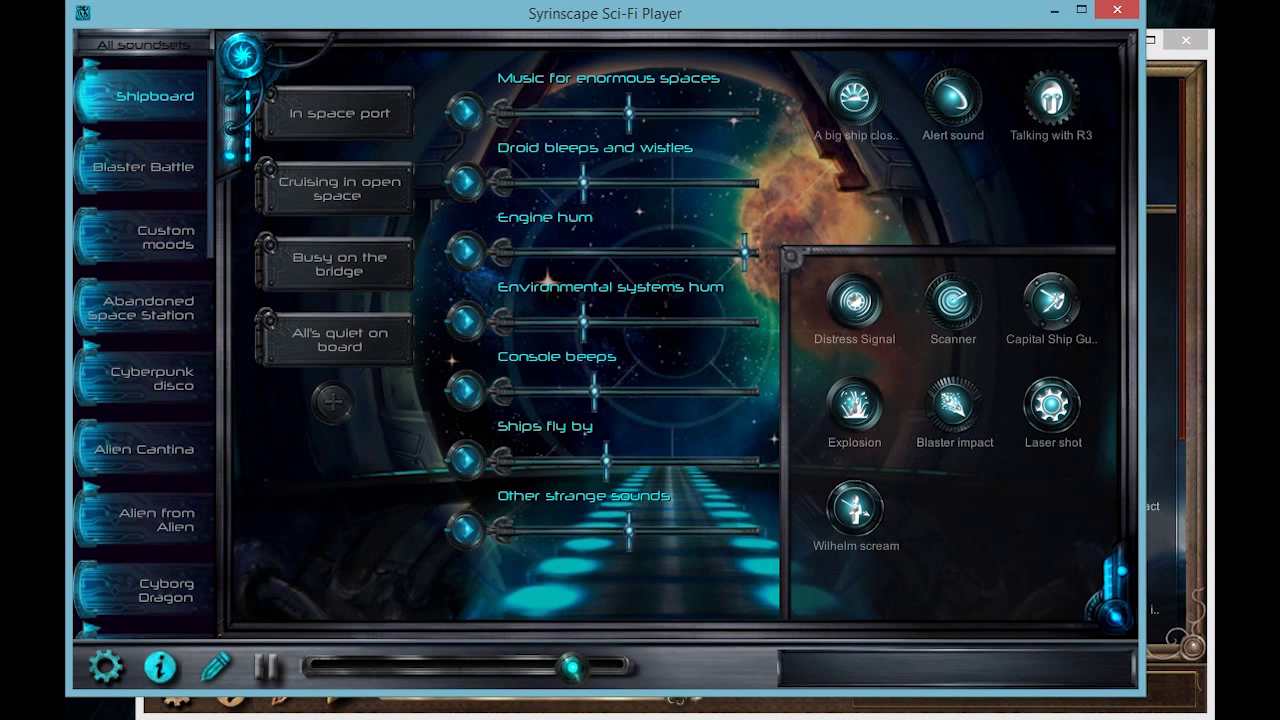
Run the Lightsword vs Blaster shortcut, then return to the Sci-Fi Player.
{"action": "key", "text": "alt+Tab"}
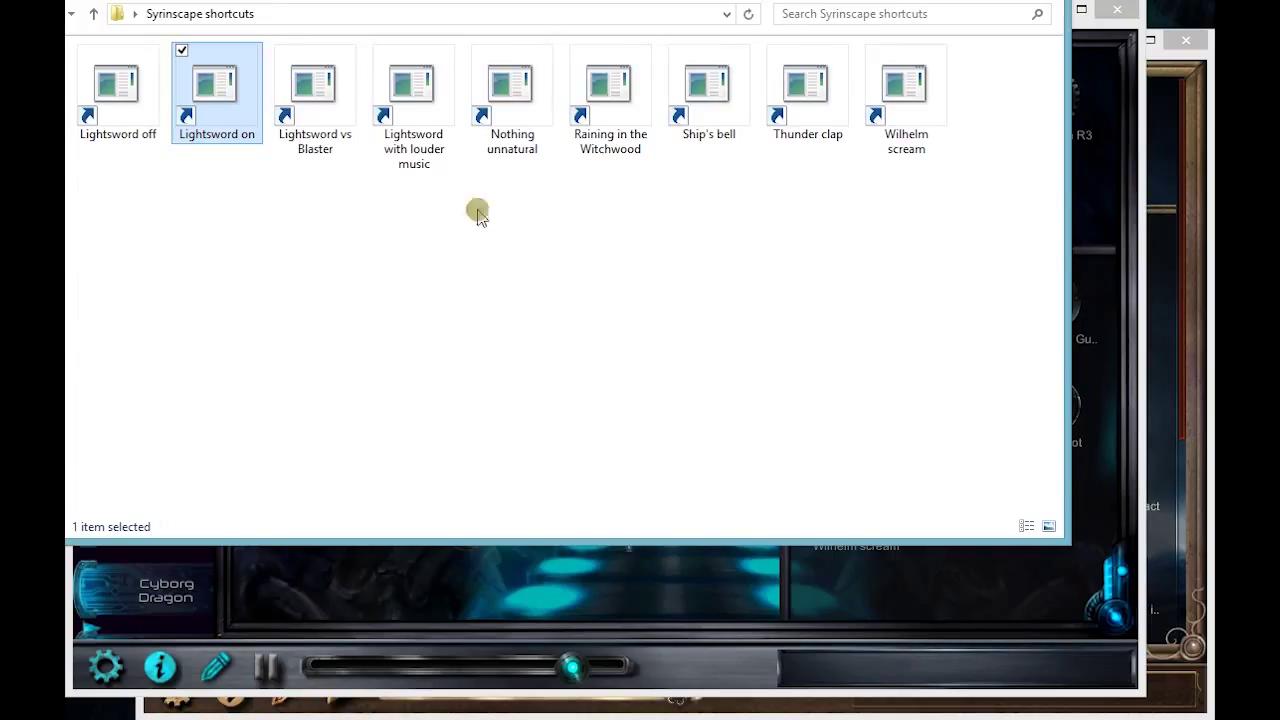
{"action": "double_click", "coordinate": [325, 92]}
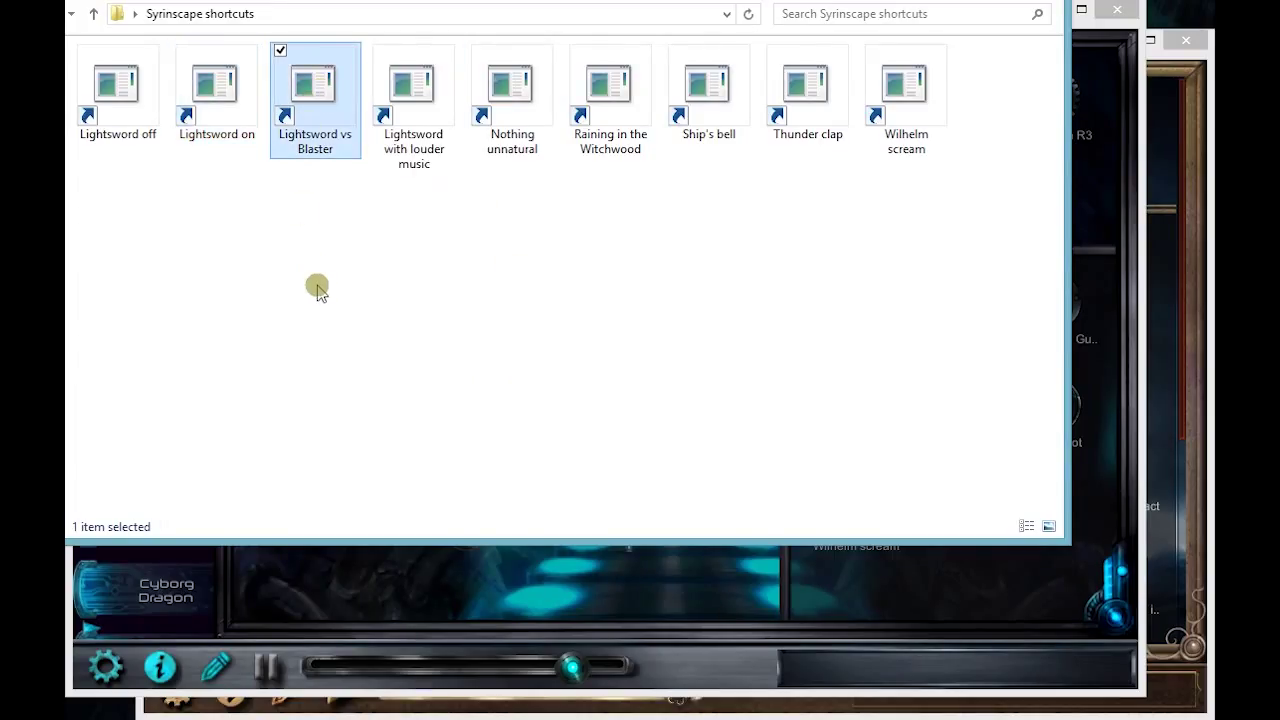
{"action": "left_click", "coordinate": [360, 563]}
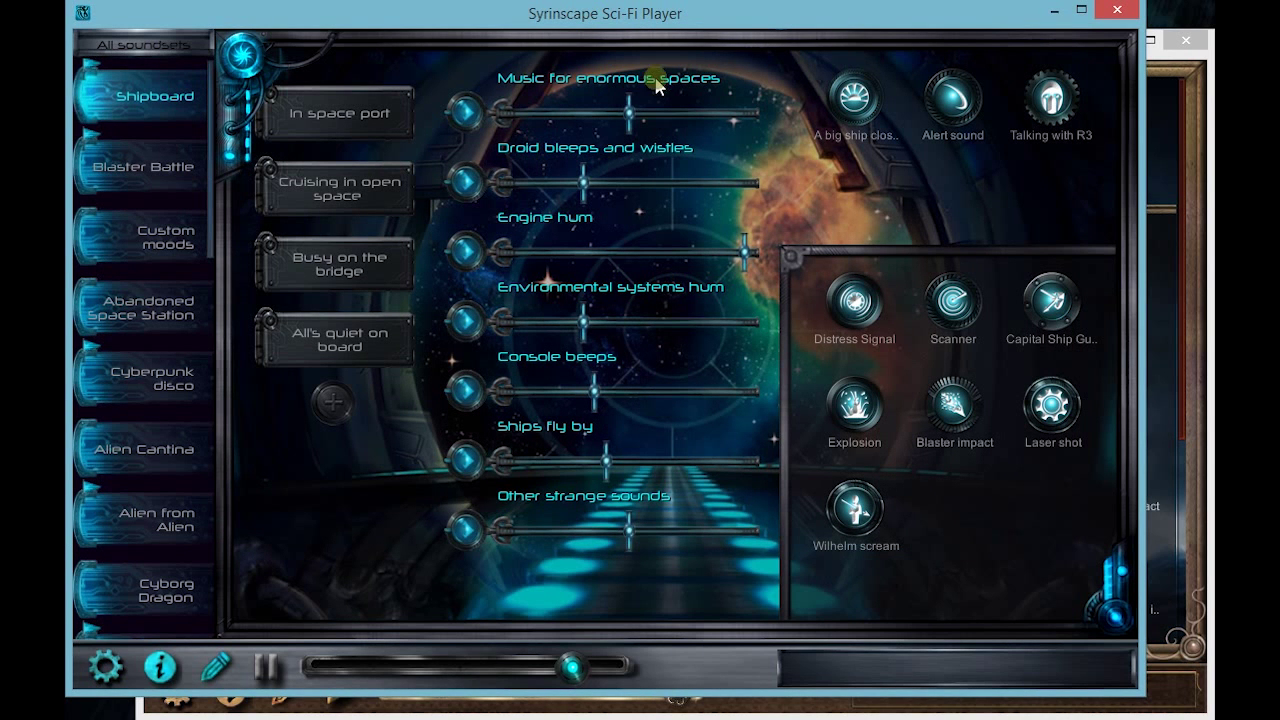
{"action": "scroll", "coordinate": [187, 465], "scroll_direction": "down", "scroll_amount": 5}
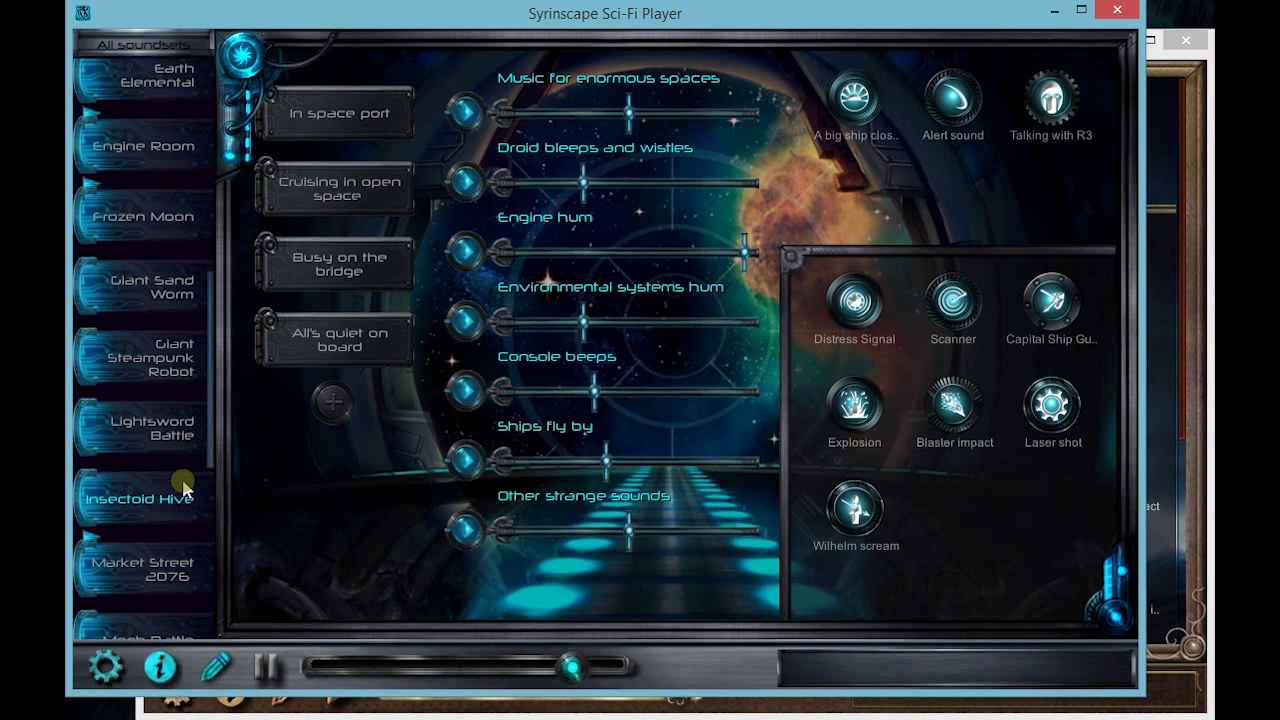
In Lightsword Battle, raise the Lightsword music and lower Sweeps and Strikes.
{"action": "left_click", "coordinate": [183, 435]}
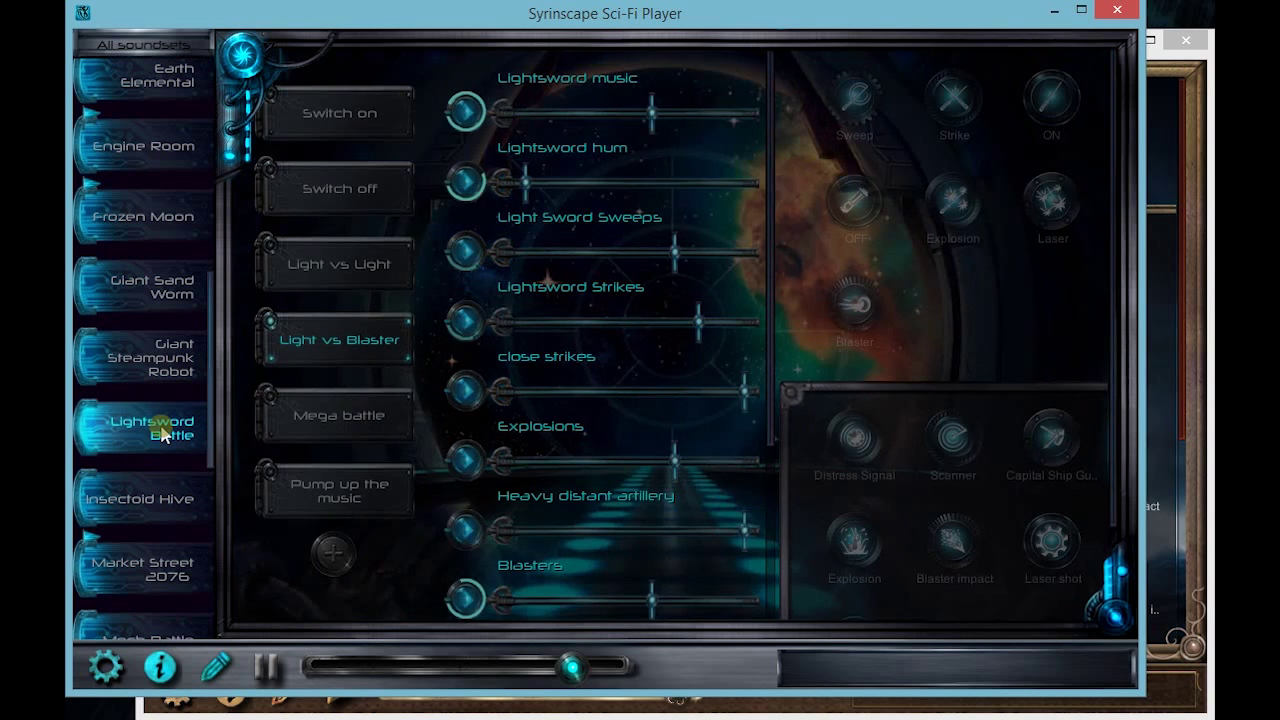
{"action": "left_click", "coordinate": [690, 113]}
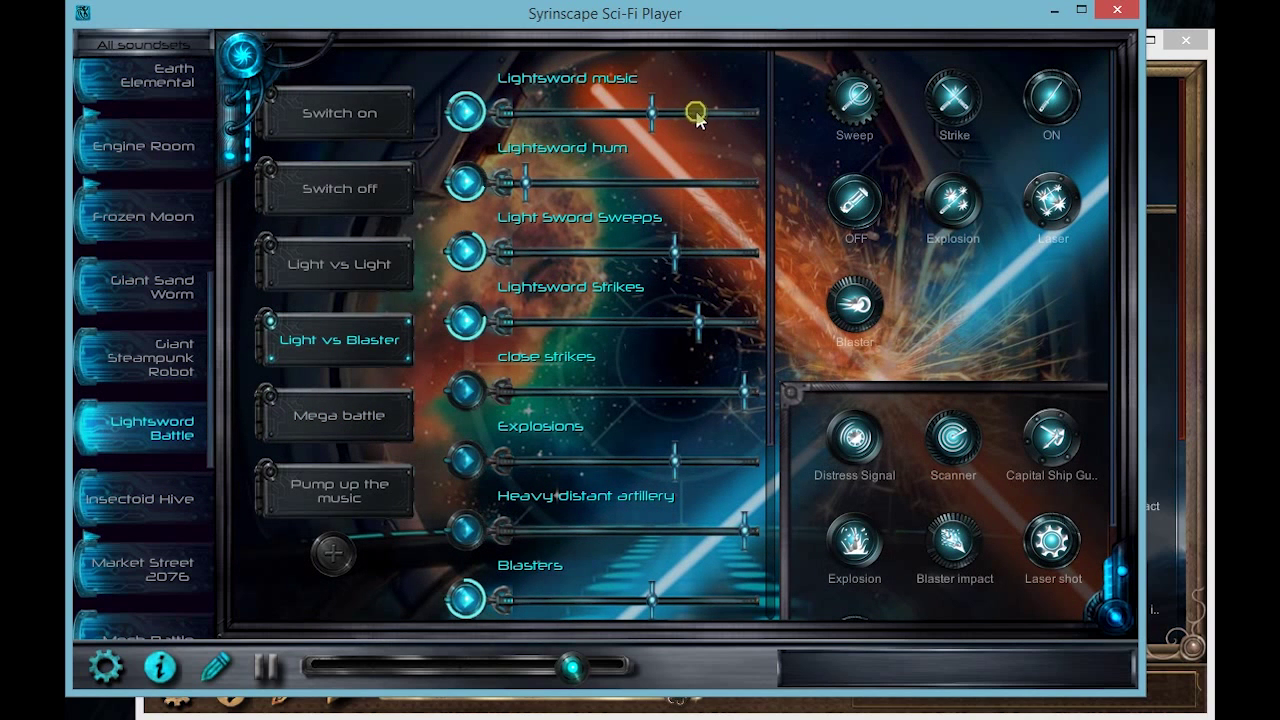
{"action": "left_click", "coordinate": [615, 252]}
{"action": "left_click", "coordinate": [620, 322]}
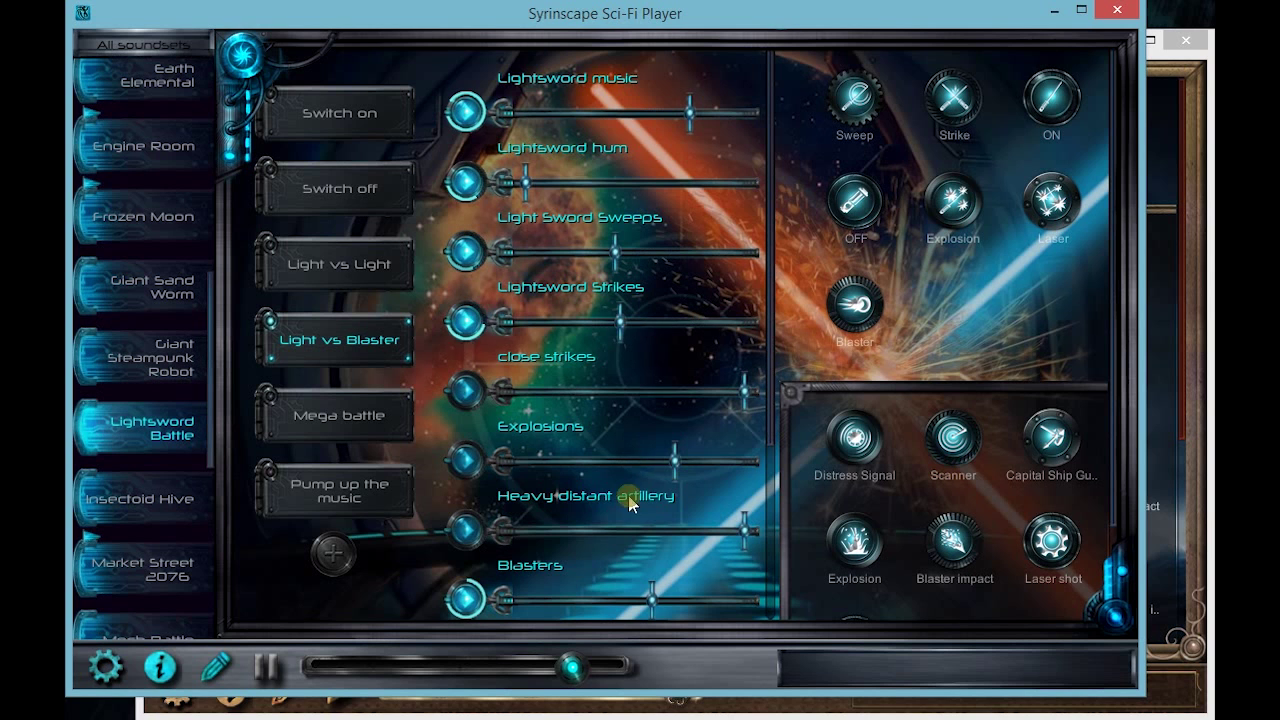
Lower the Blasters, B Blasters, More B Blasters and Even more blasters levels.
{"action": "left_click", "coordinate": [600, 600]}
{"action": "scroll", "coordinate": [655, 500], "scroll_direction": "down", "scroll_amount": 3}
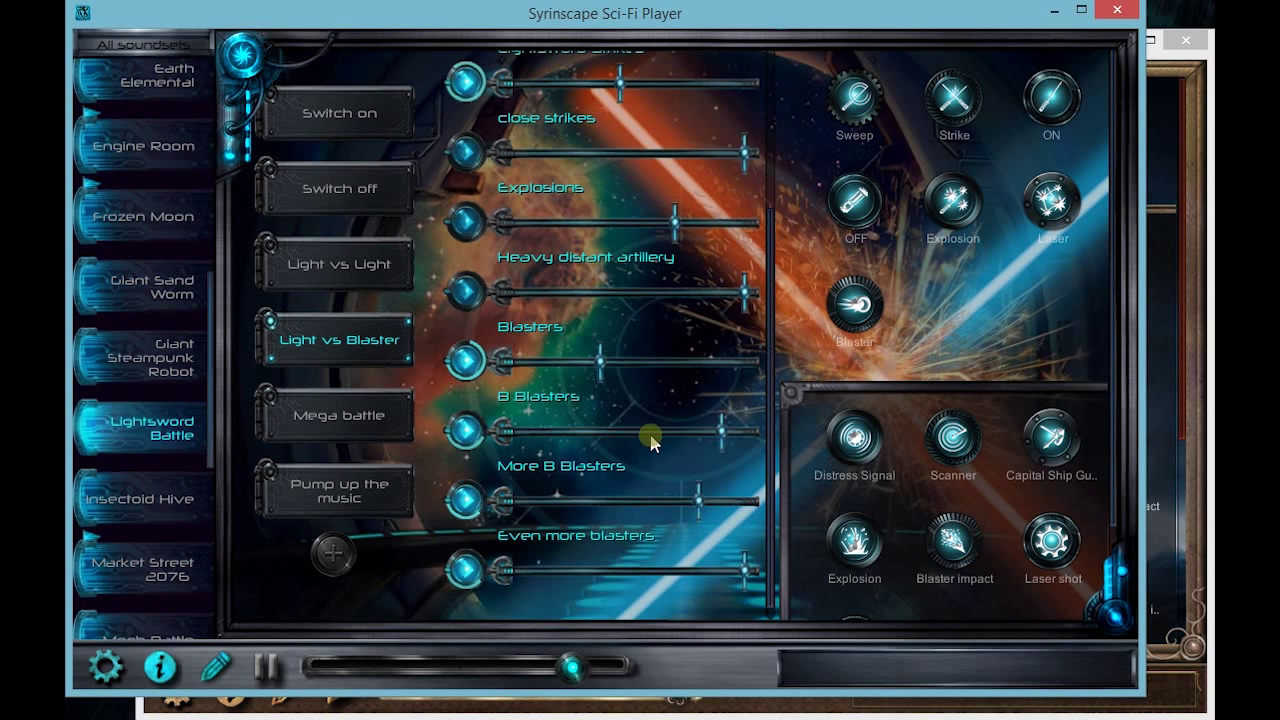
{"action": "left_click", "coordinate": [645, 431]}
{"action": "left_click", "coordinate": [635, 500]}
{"action": "left_click", "coordinate": [645, 570]}
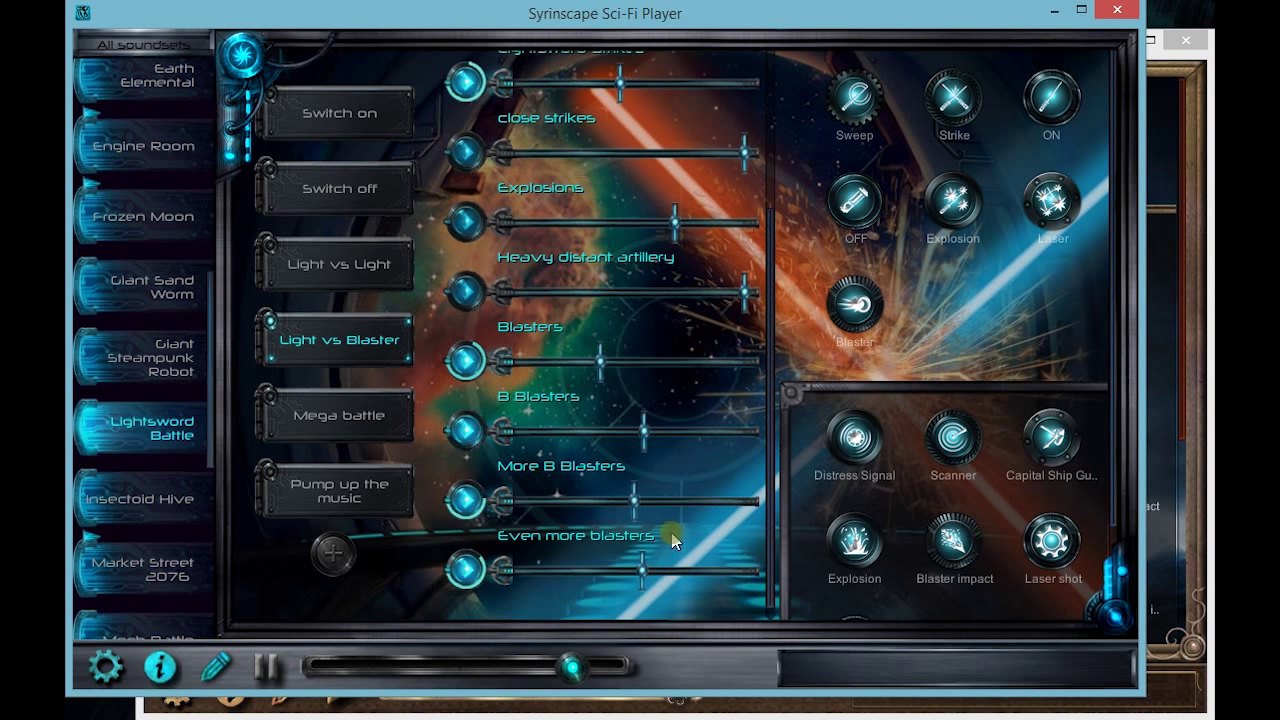
{"action": "scroll", "coordinate": [143, 260], "scroll_direction": "up", "scroll_amount": 6}
{"action": "scroll", "coordinate": [150, 240], "scroll_direction": "up", "scroll_amount": 3}
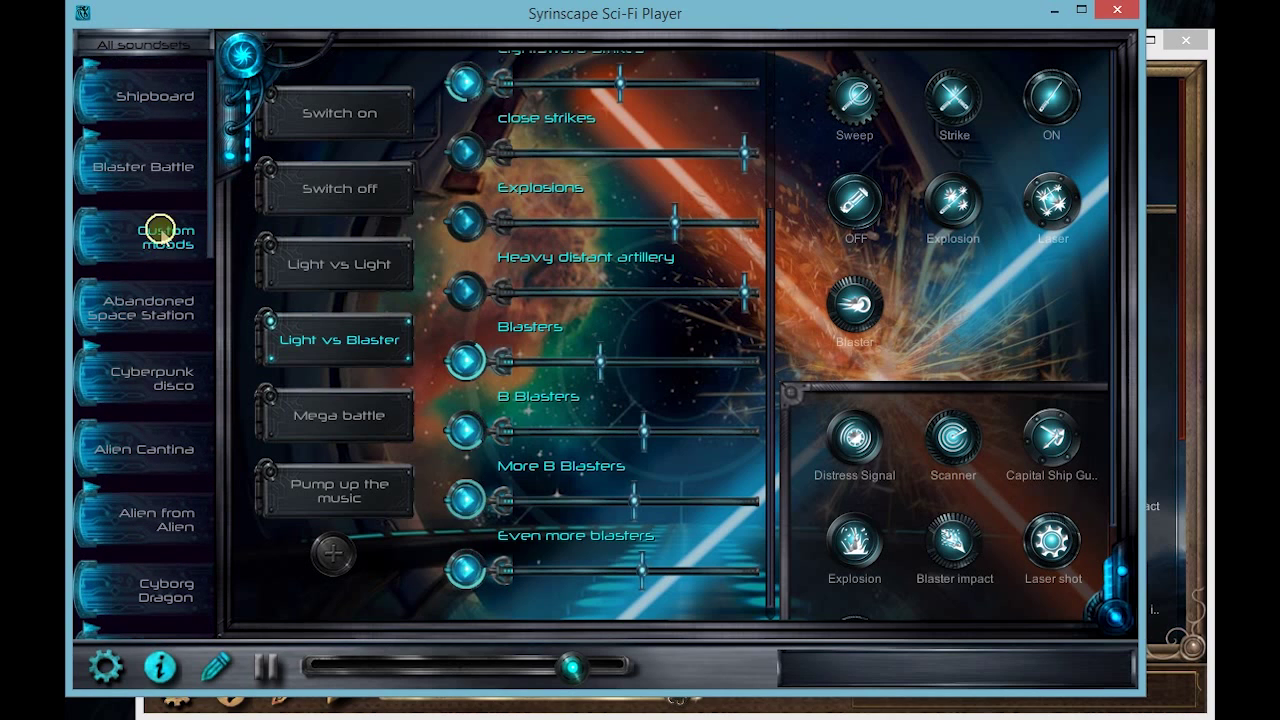
Save the mix as custom mood 'Lightsword Battle with quieter'.
{"action": "left_click", "coordinate": [160, 228]}
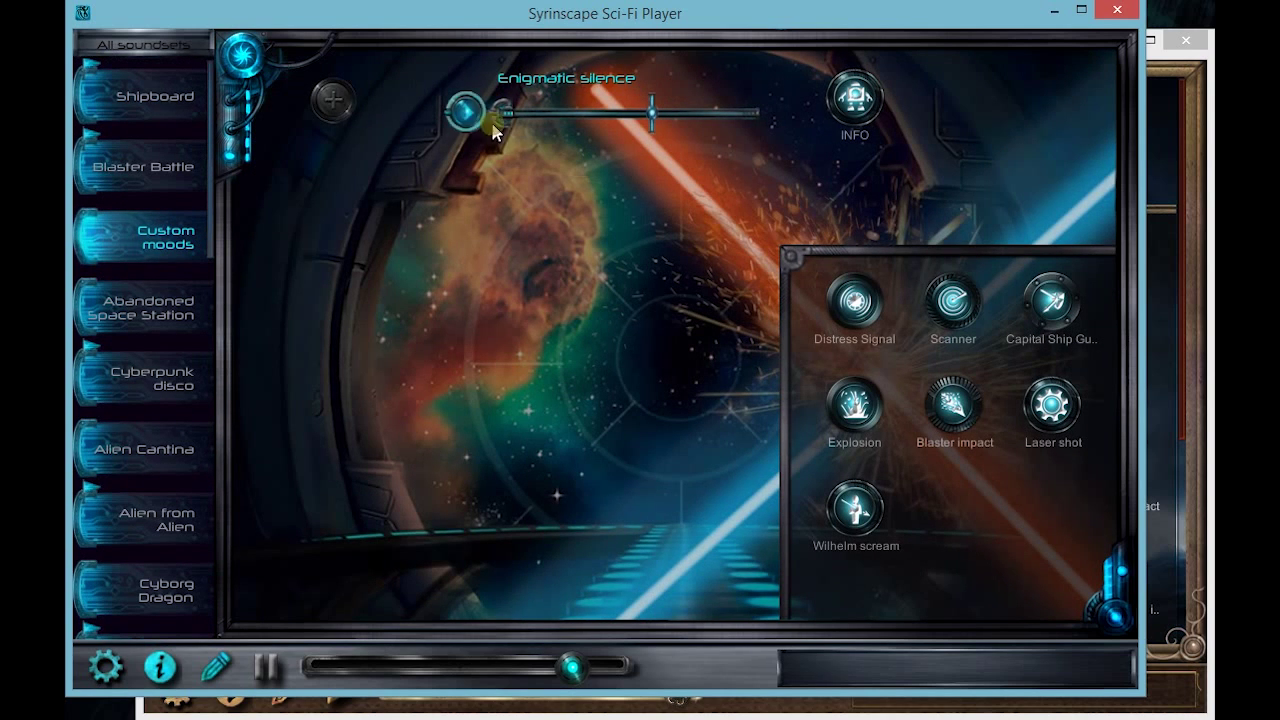
{"action": "left_click", "coordinate": [335, 100]}
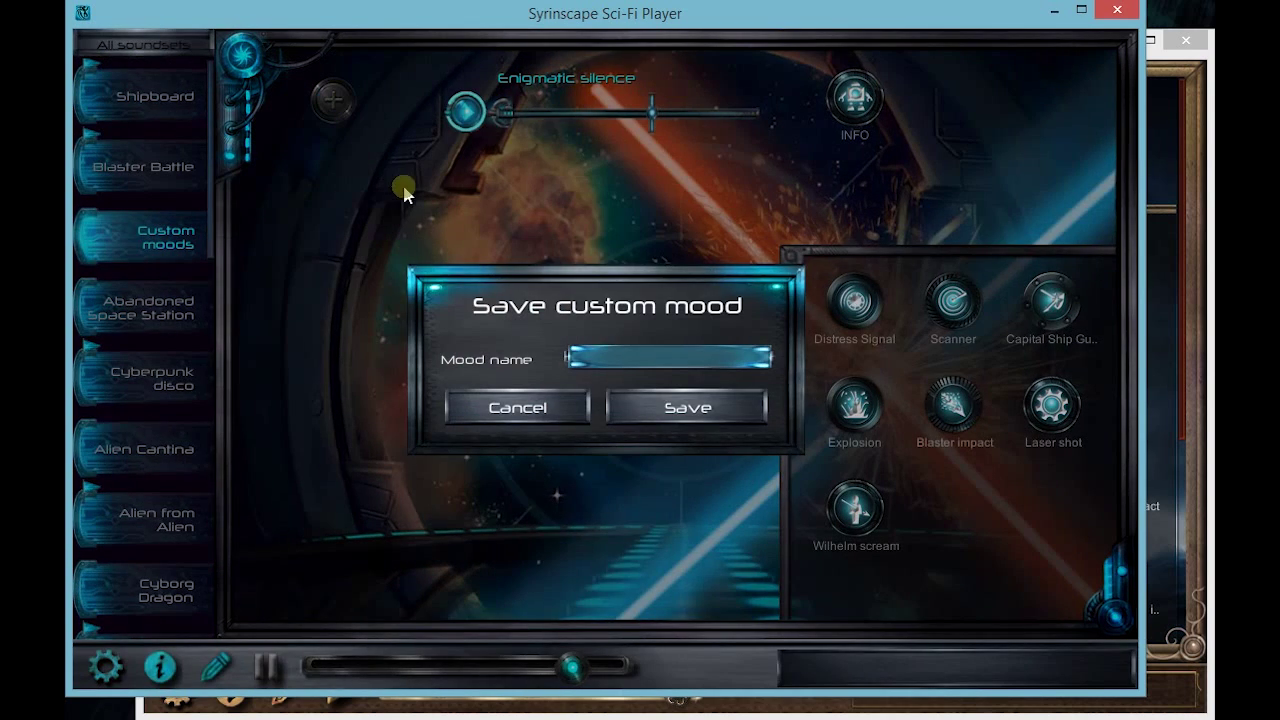
{"action": "left_click", "coordinate": [643, 364]}
{"action": "type", "text": "Lights"}
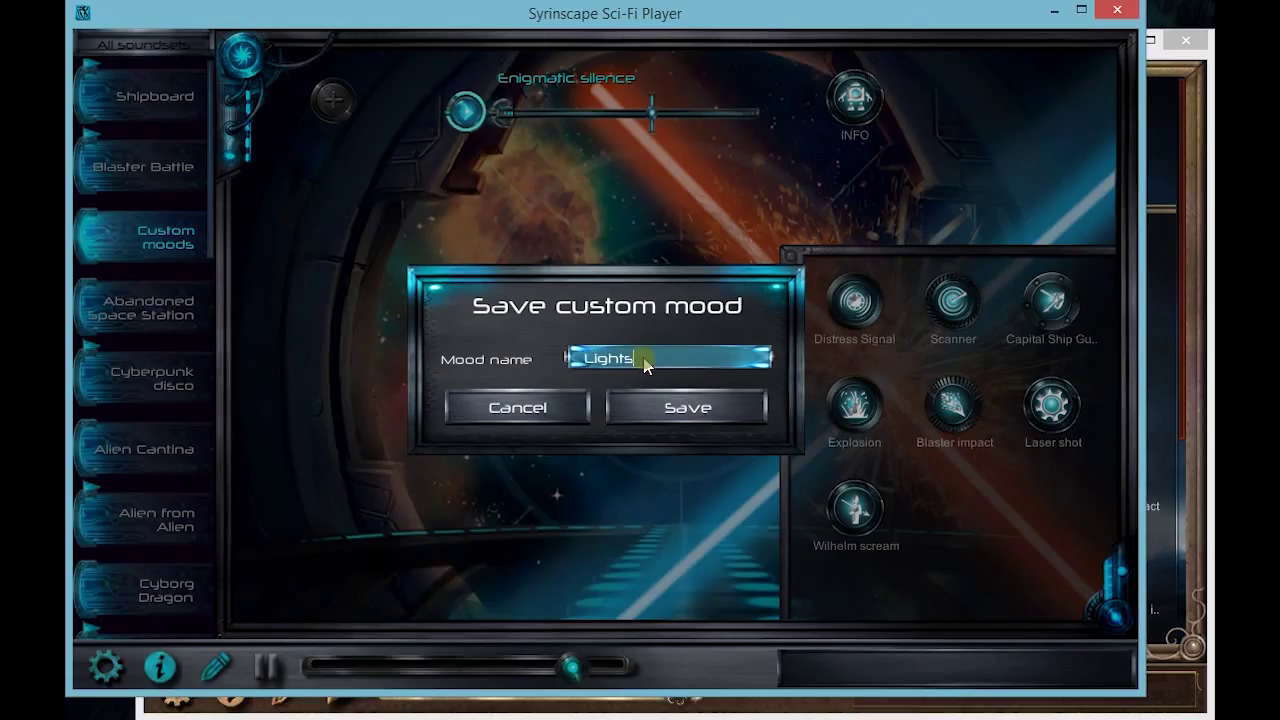
{"action": "type", "text": "word Battle"}
{"action": "type", "text": " with quieter"}
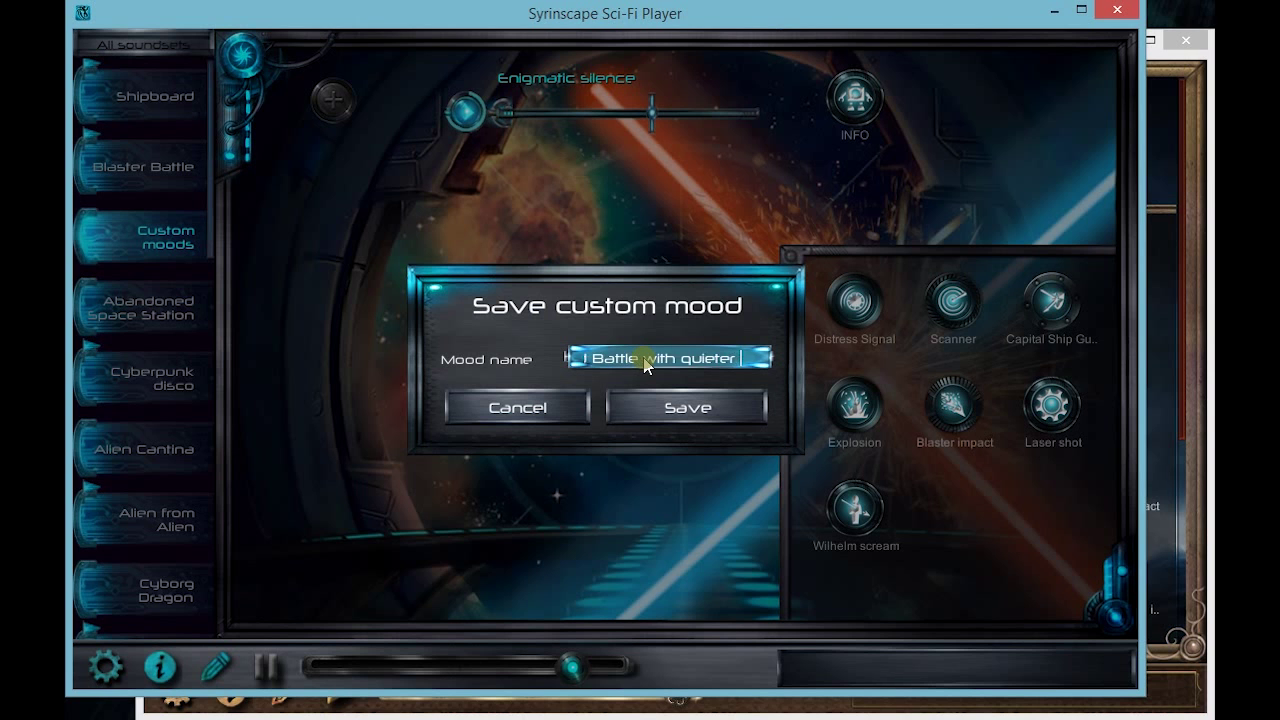
{"action": "type", "text": " music"}
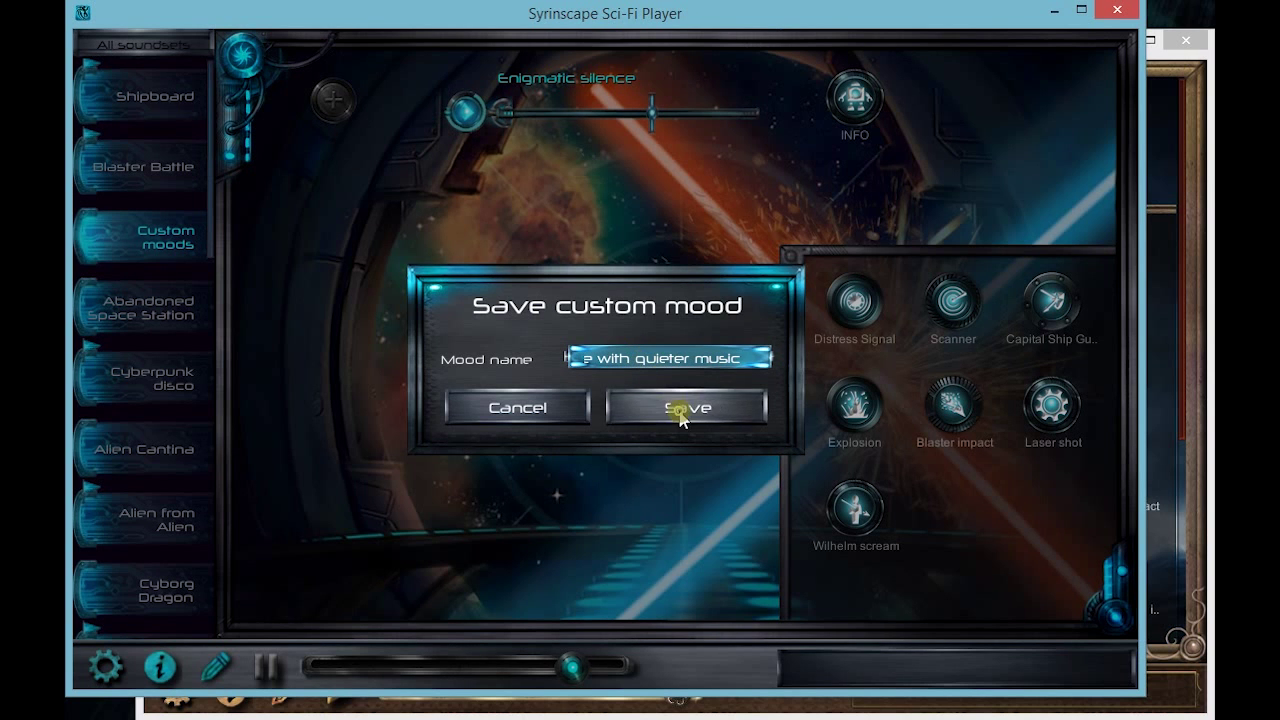
{"action": "left_click", "coordinate": [680, 408]}
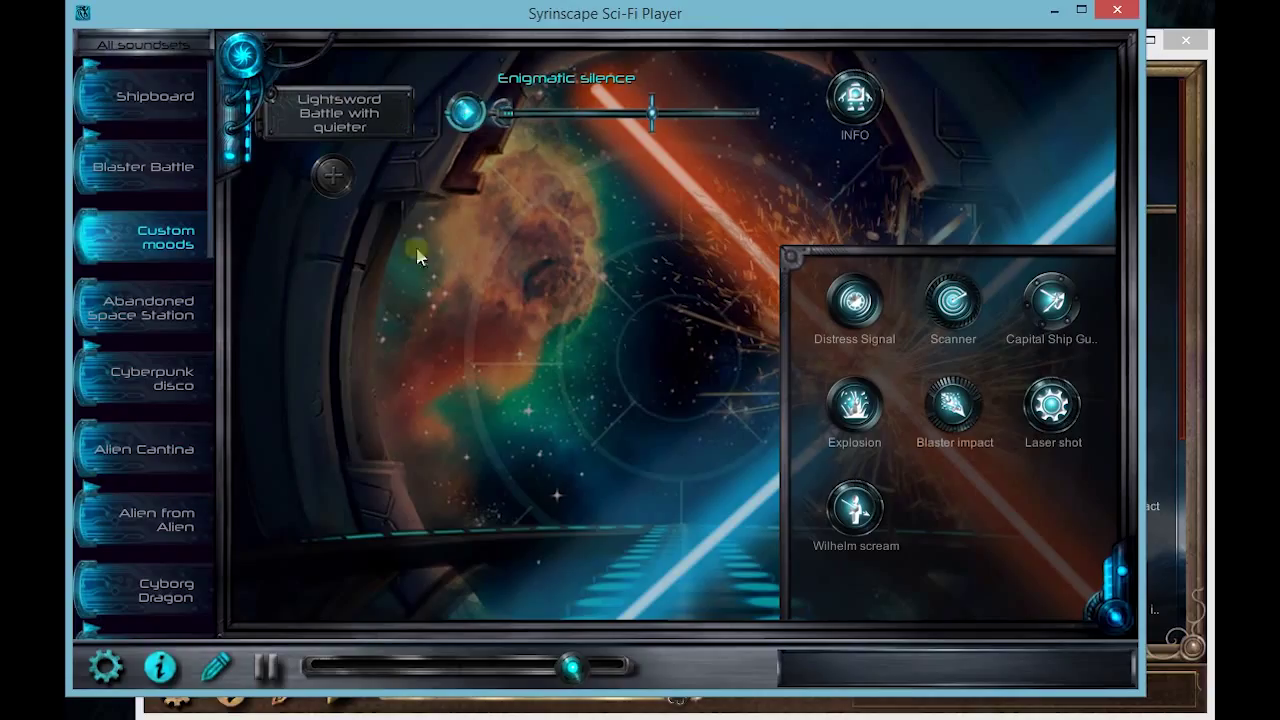
Enter integration mode and copy the new custom mood's link.
{"action": "key", "text": "ctrl+alt+shift+c"}
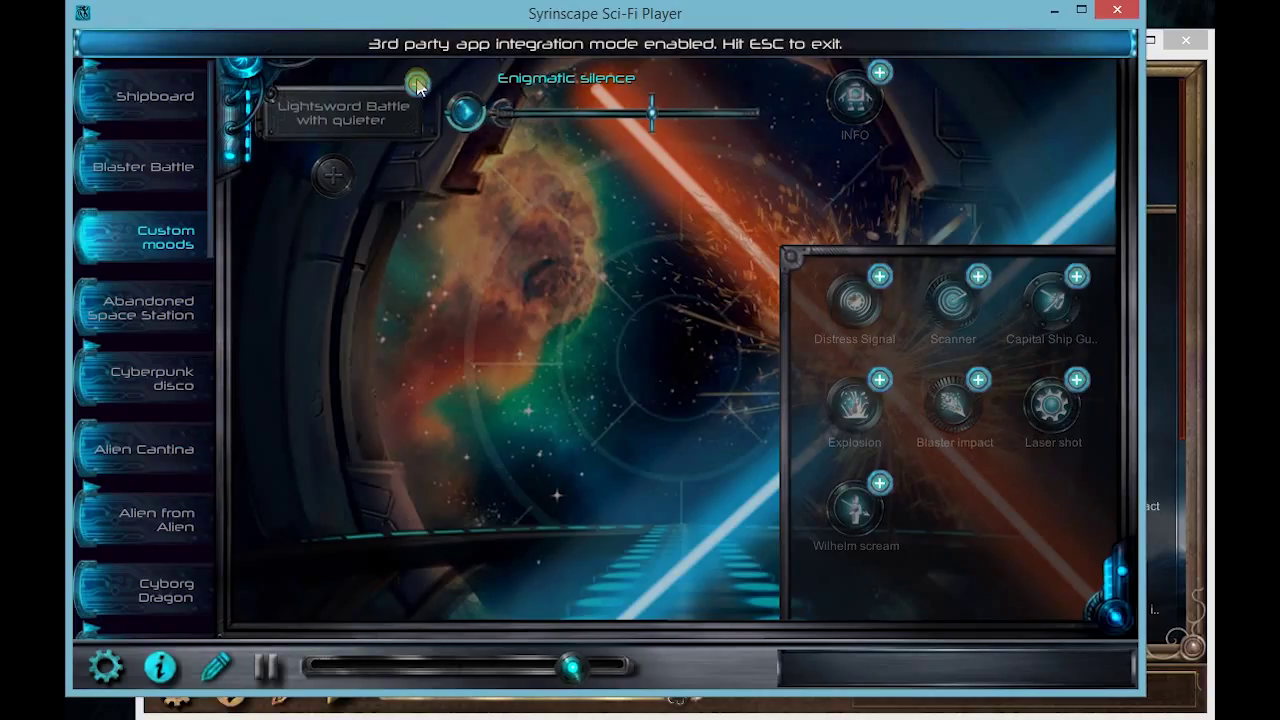
{"action": "left_click", "coordinate": [418, 88]}
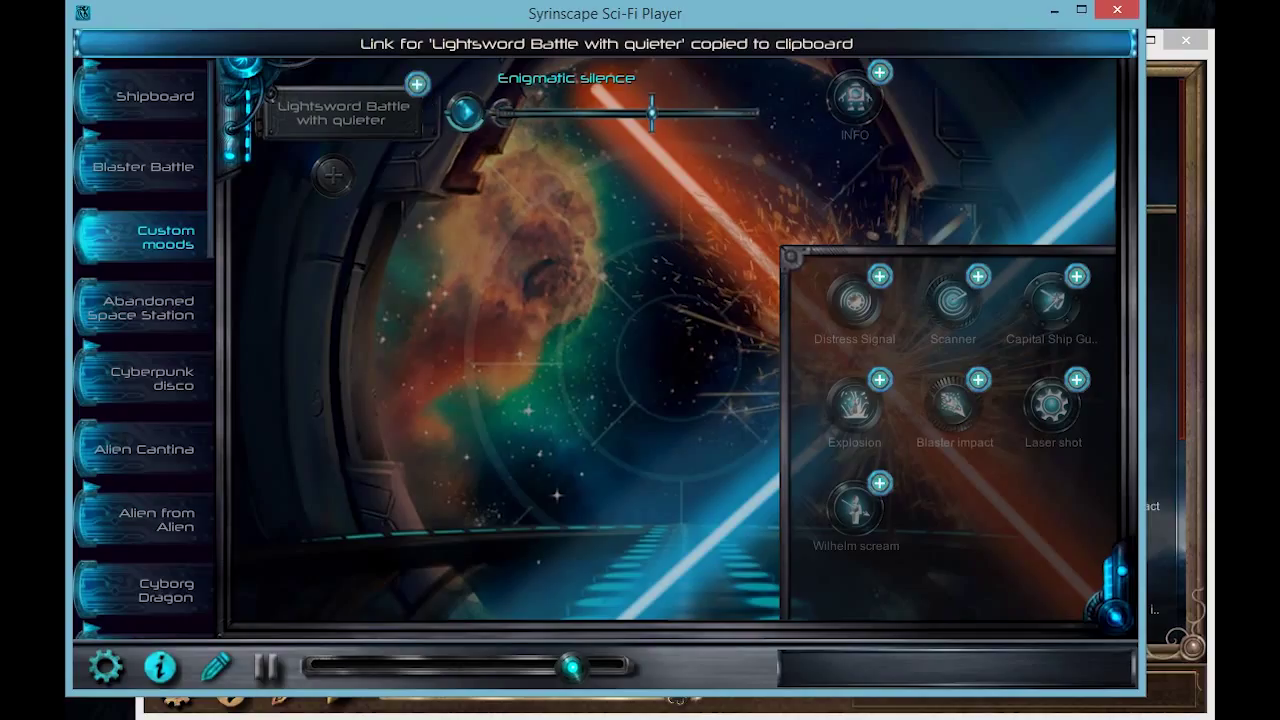
{"action": "key", "text": "alt+Tab"}
Create a new shortcut from the pasted mood link named 'Better mix of Lightsword battle'.
{"action": "left_click", "coordinate": [411, 290]}
{"action": "right_click", "coordinate": [411, 290]}
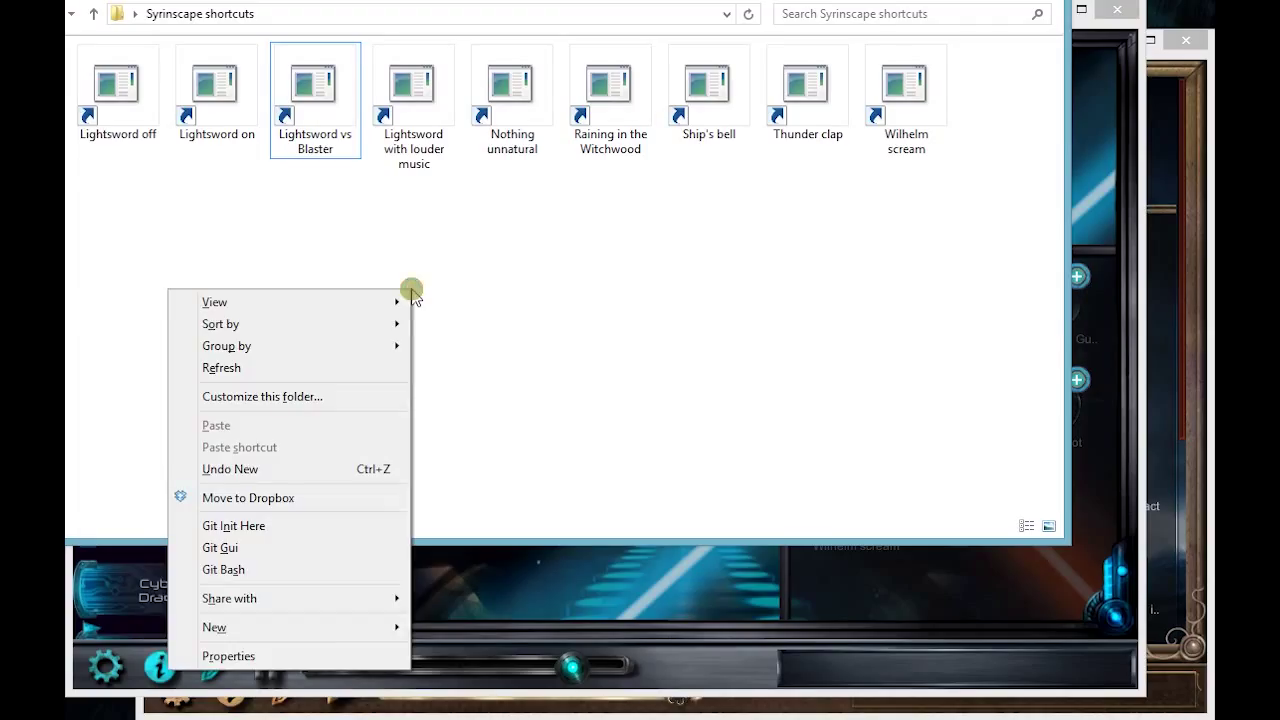
{"action": "left_click", "coordinate": [82, 655]}
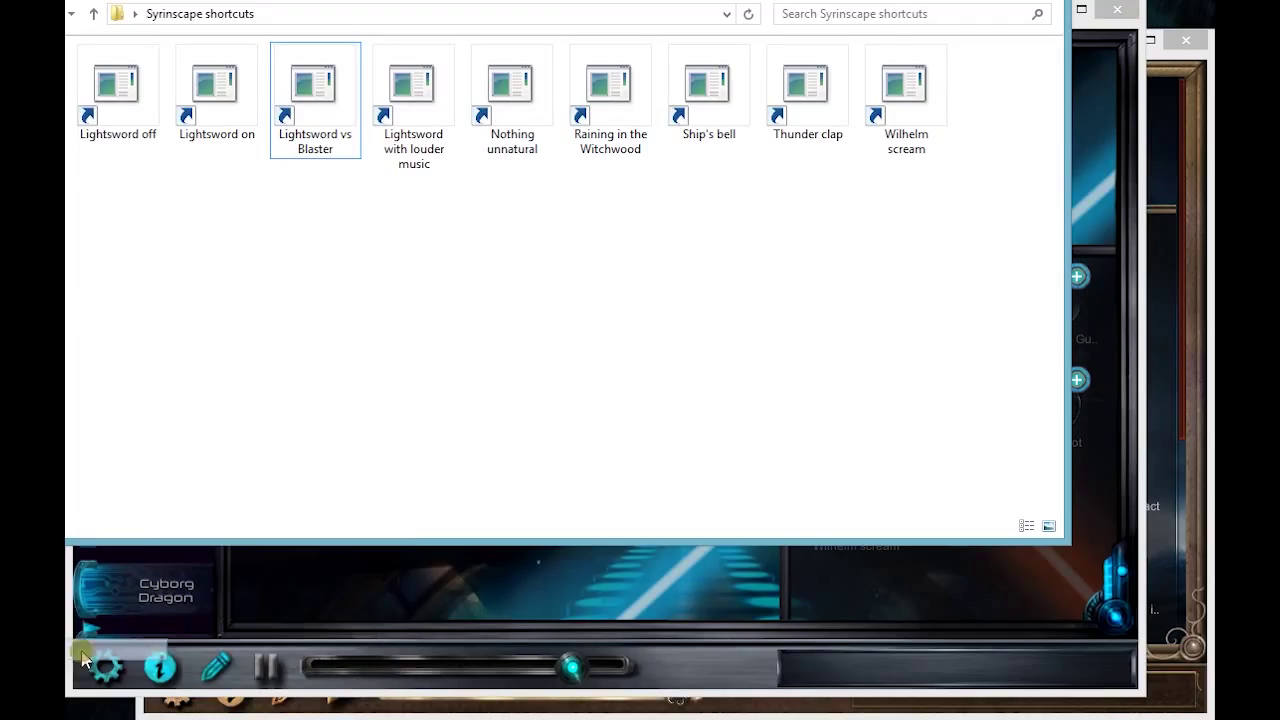
{"action": "key", "text": "ctrl+v"}
{"action": "left_click", "coordinate": [809, 572]}
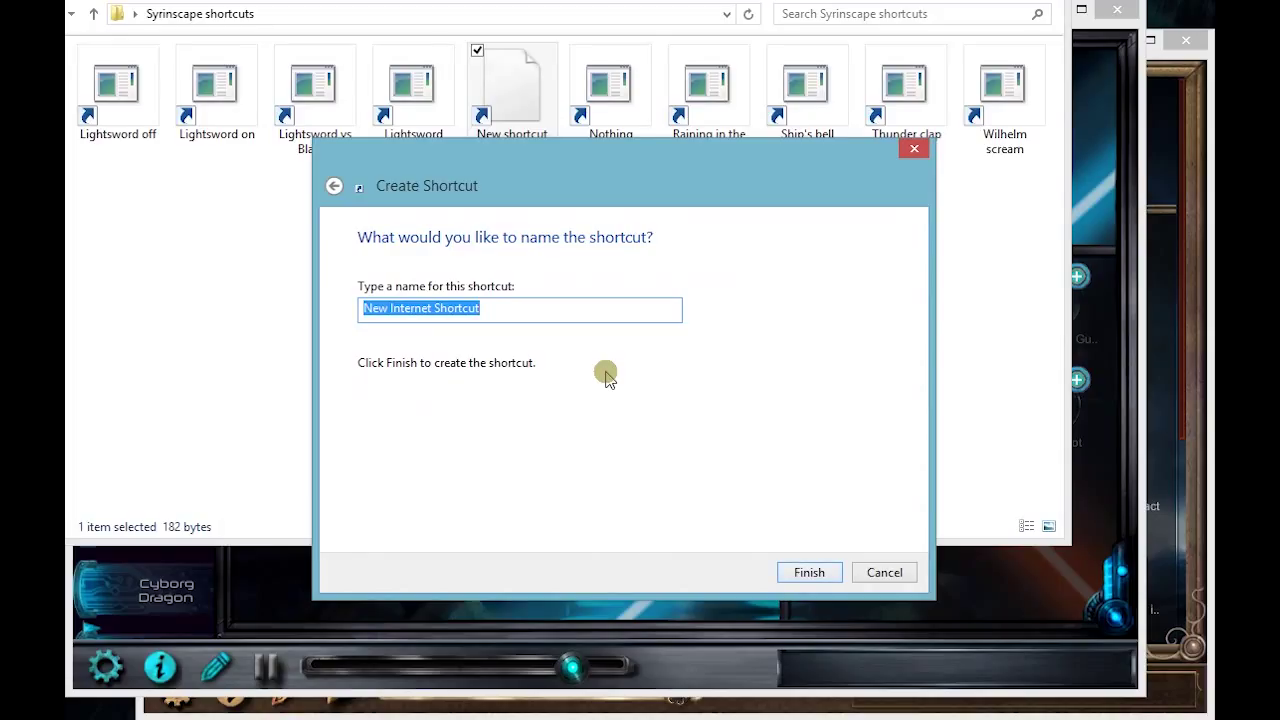
{"action": "type", "text": "B"}
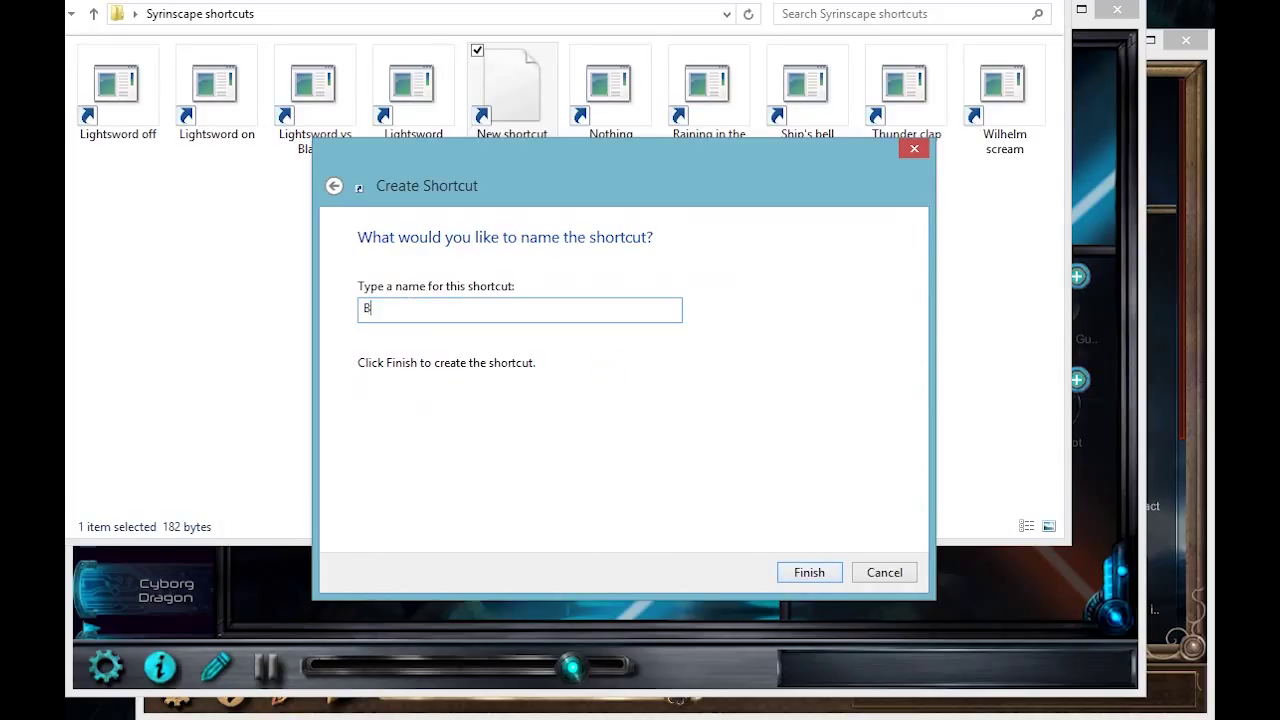
{"action": "type", "text": "etter mix of"}
{"action": "type", "text": " Lightsword bat"}
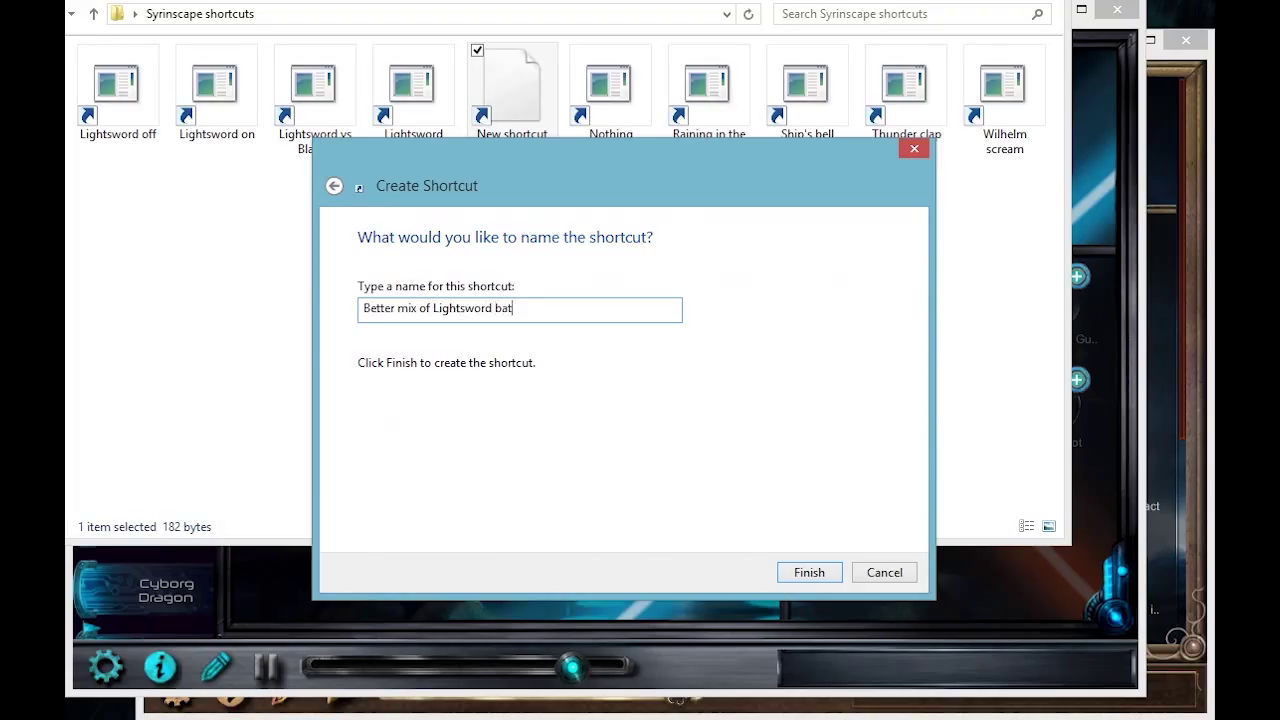
{"action": "type", "text": "tle"}
{"action": "key", "text": "Return"}
Launch the Better mix of Lightsword battle shortcut to trigger the mood in the Sci-Fi Player.
{"action": "left_click", "coordinate": [495, 292]}
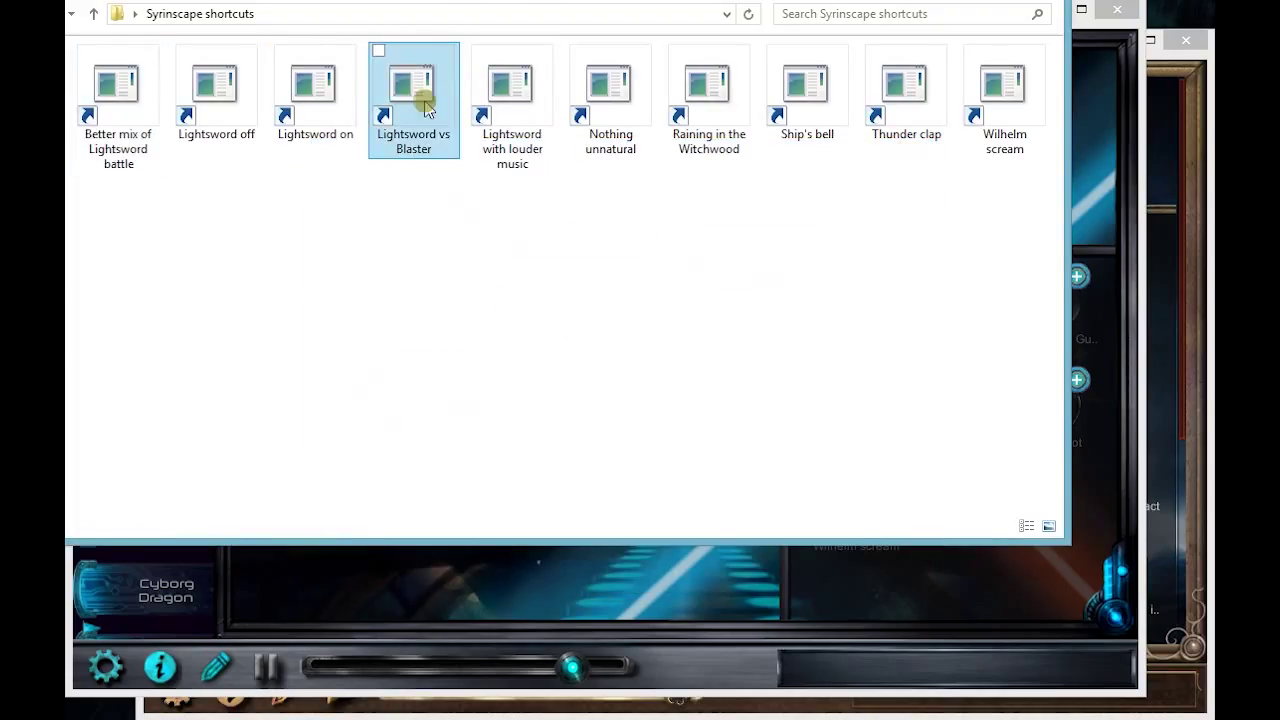
{"action": "left_click", "coordinate": [418, 105]}
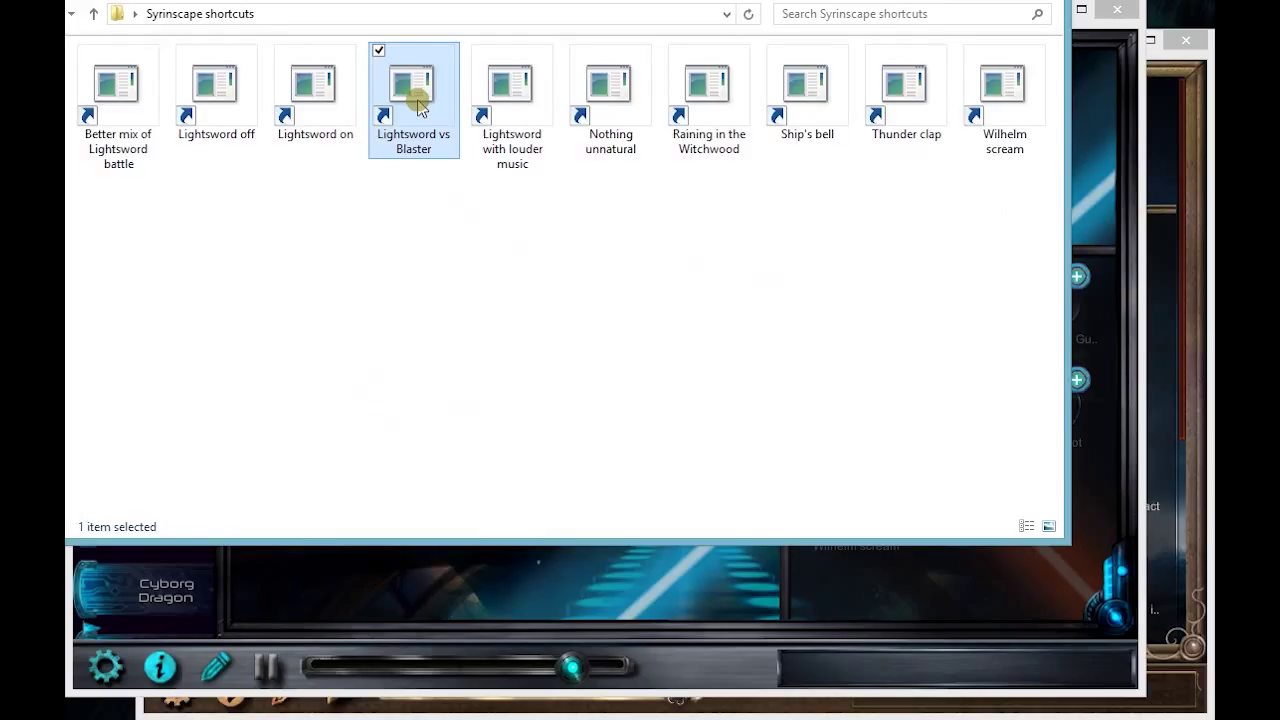
{"action": "left_click", "coordinate": [495, 350]}
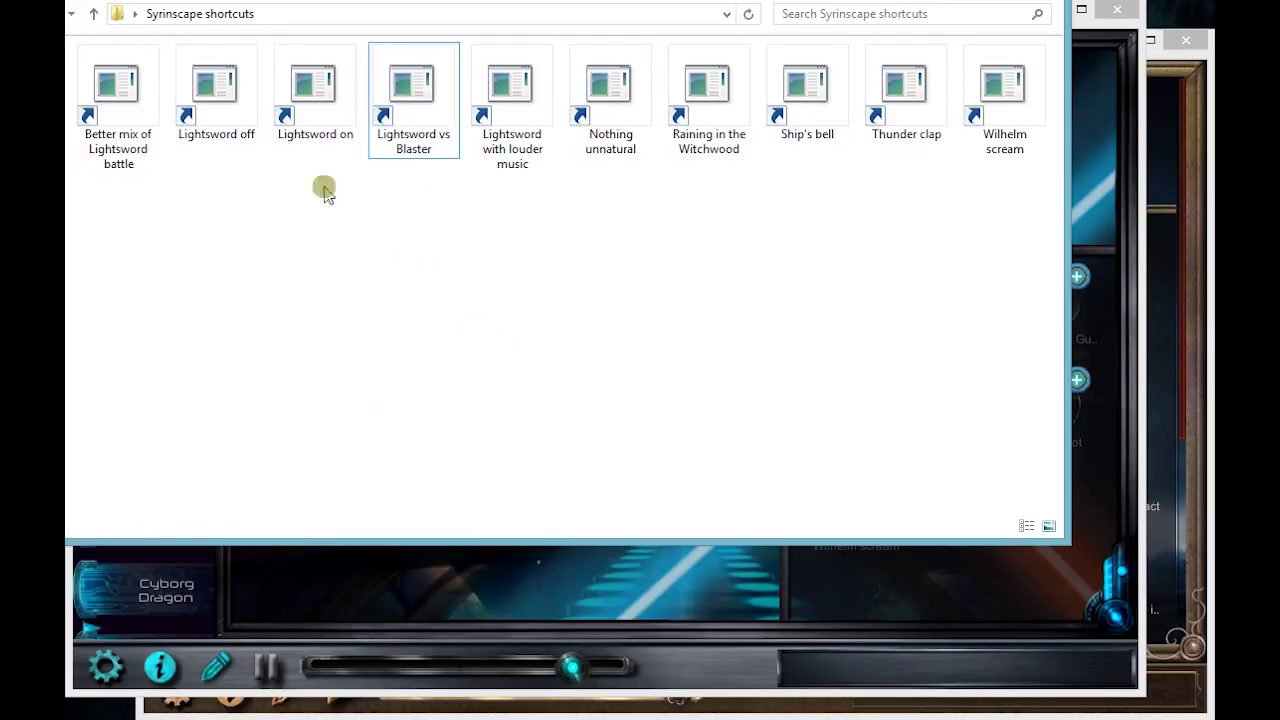
{"action": "double_click", "coordinate": [115, 95]}
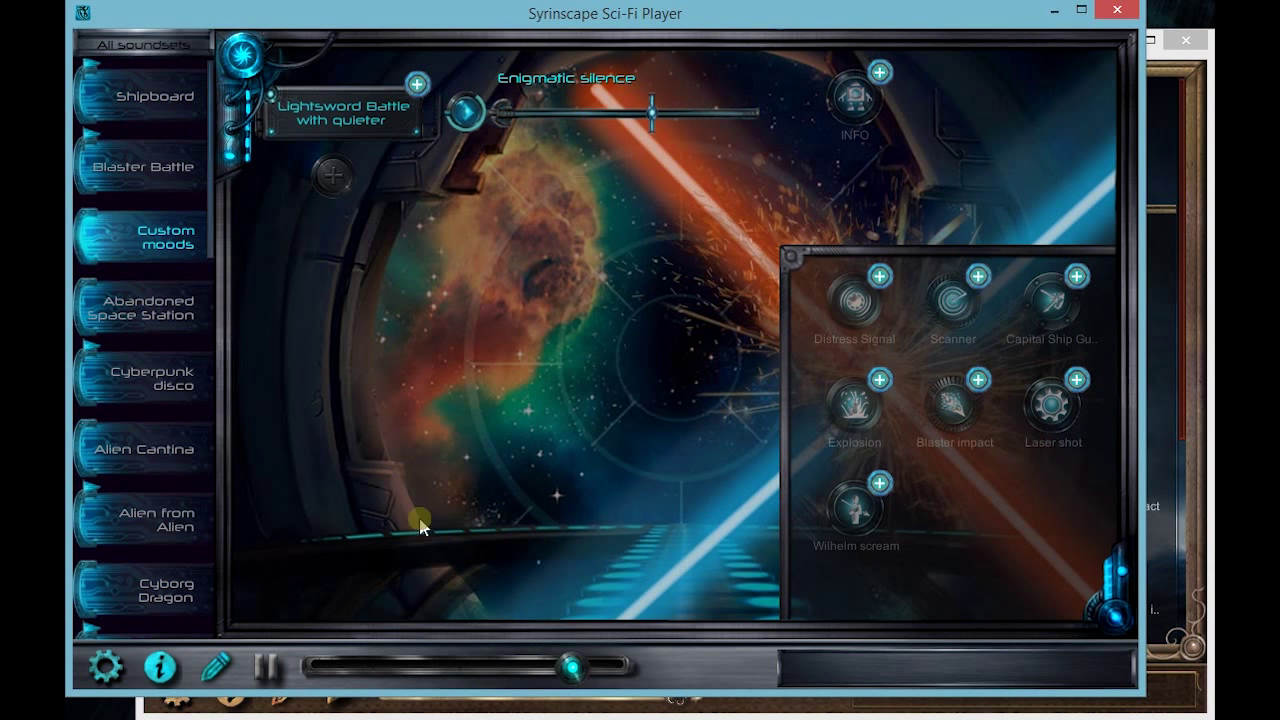
Select the Lightsword vs Blaster shortcut, glance at the Sci-Fi Player's soundsets, and return to the folder.
{"action": "key", "text": "alt+Tab"}
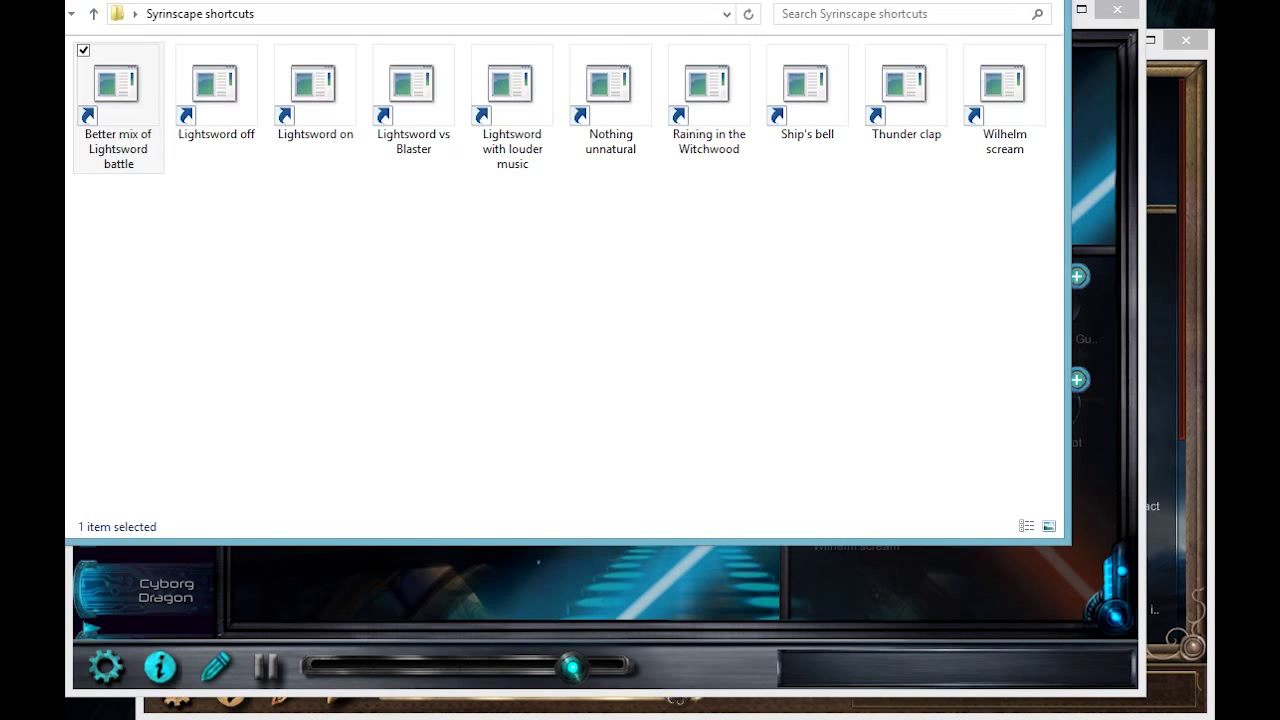
{"action": "left_click", "coordinate": [398, 92]}
{"action": "left_click", "coordinate": [411, 573]}
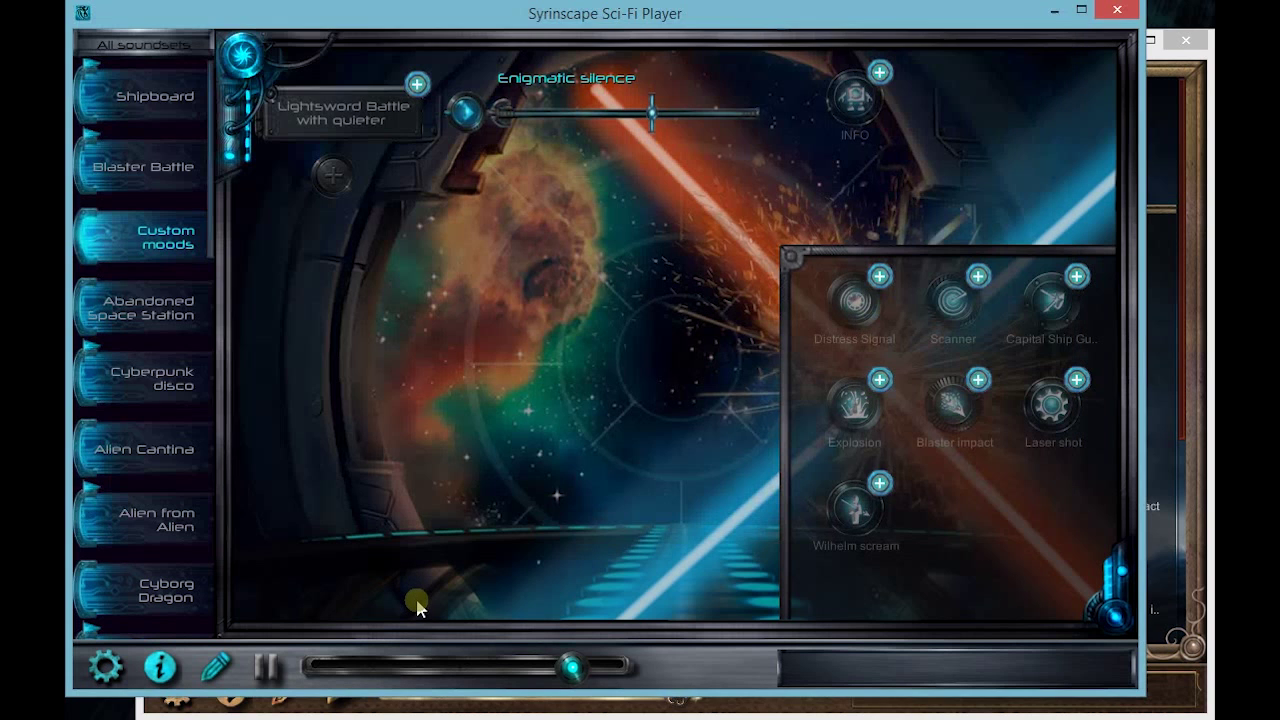
{"action": "scroll", "coordinate": [160, 438], "scroll_direction": "down", "scroll_amount": 2}
{"action": "scroll", "coordinate": [160, 438], "scroll_direction": "down", "scroll_amount": 5}
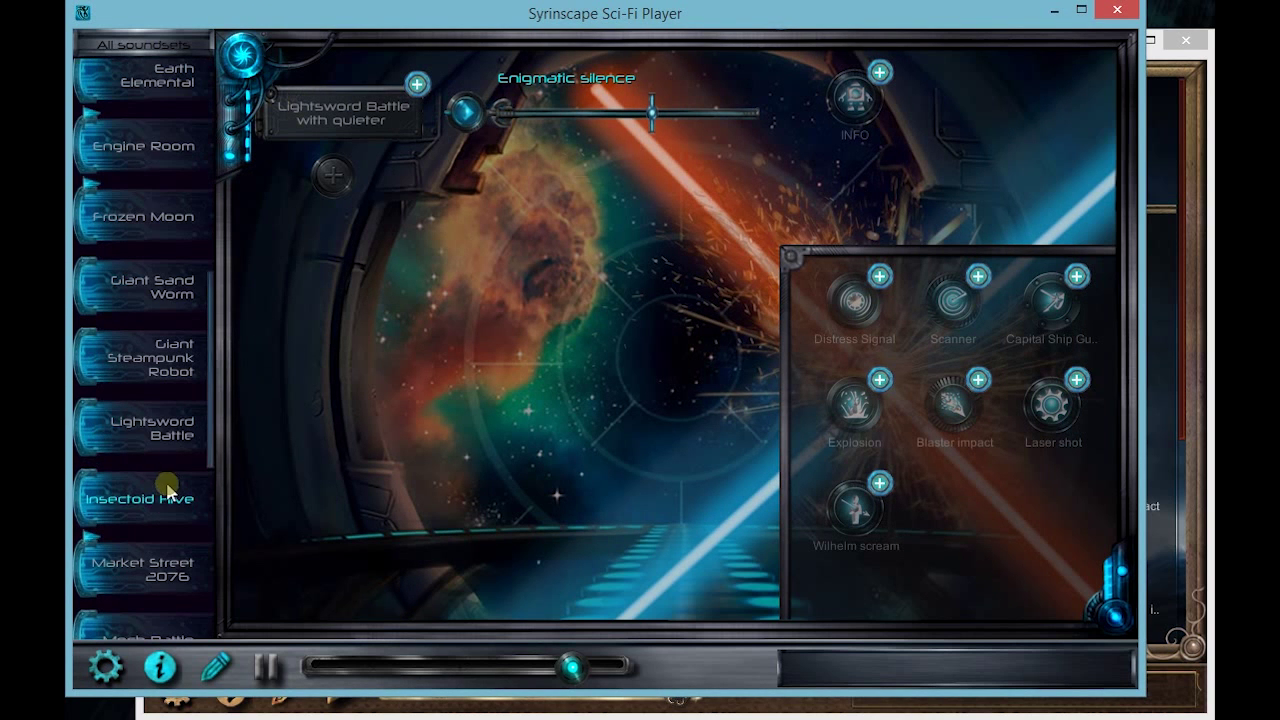
{"action": "scroll", "coordinate": [172, 444], "scroll_direction": "up", "scroll_amount": 3}
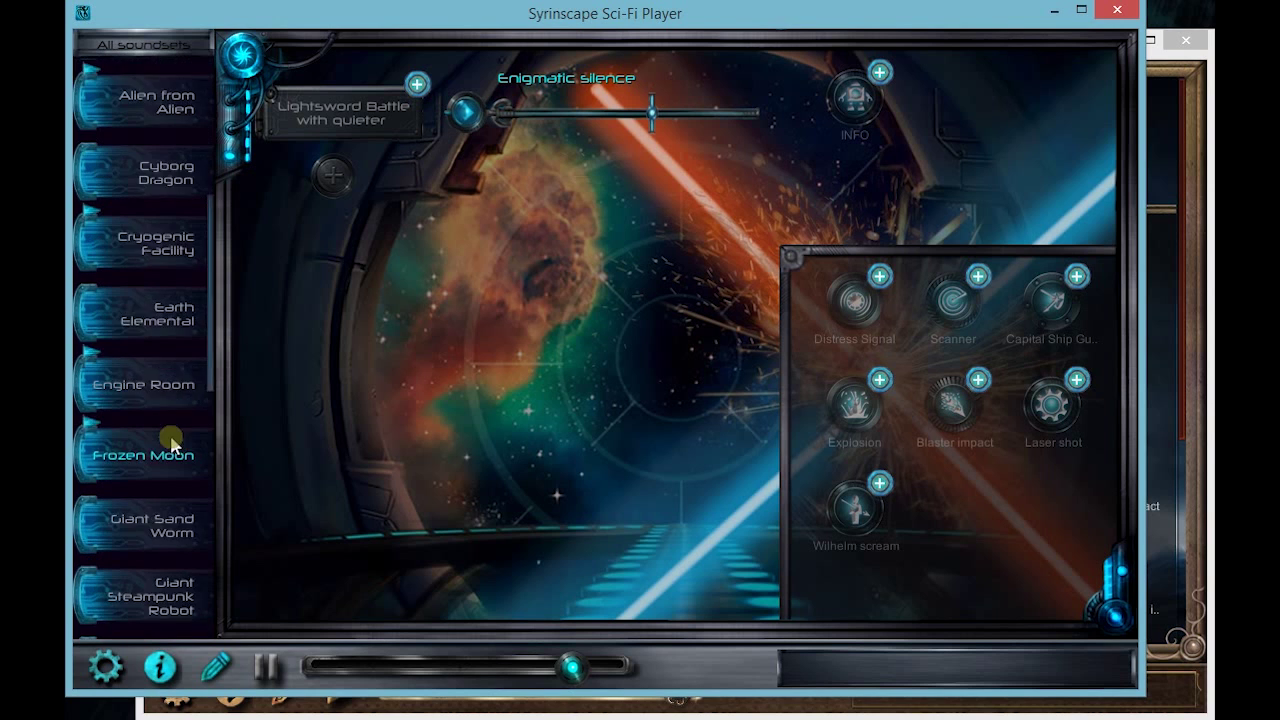
{"action": "scroll", "coordinate": [172, 444], "scroll_direction": "up", "scroll_amount": 2}
{"action": "key", "text": "alt+Tab"}
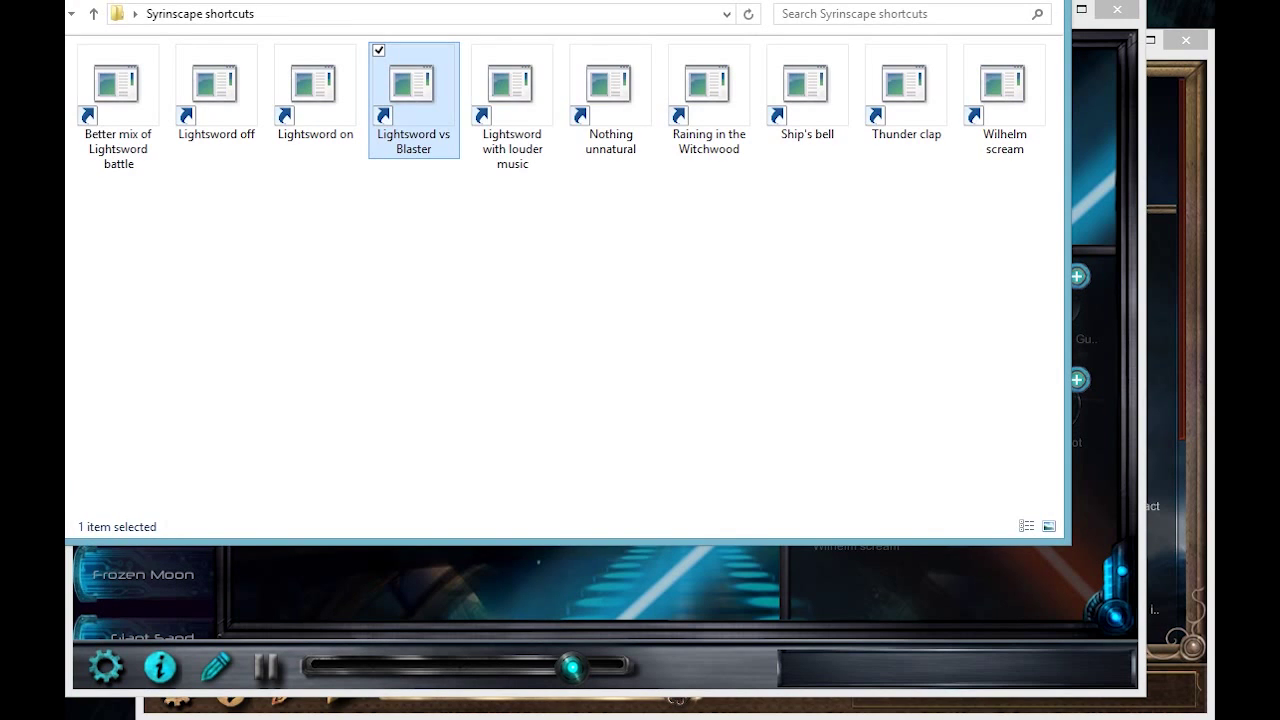
{"action": "double_click", "coordinate": [240, 92]}
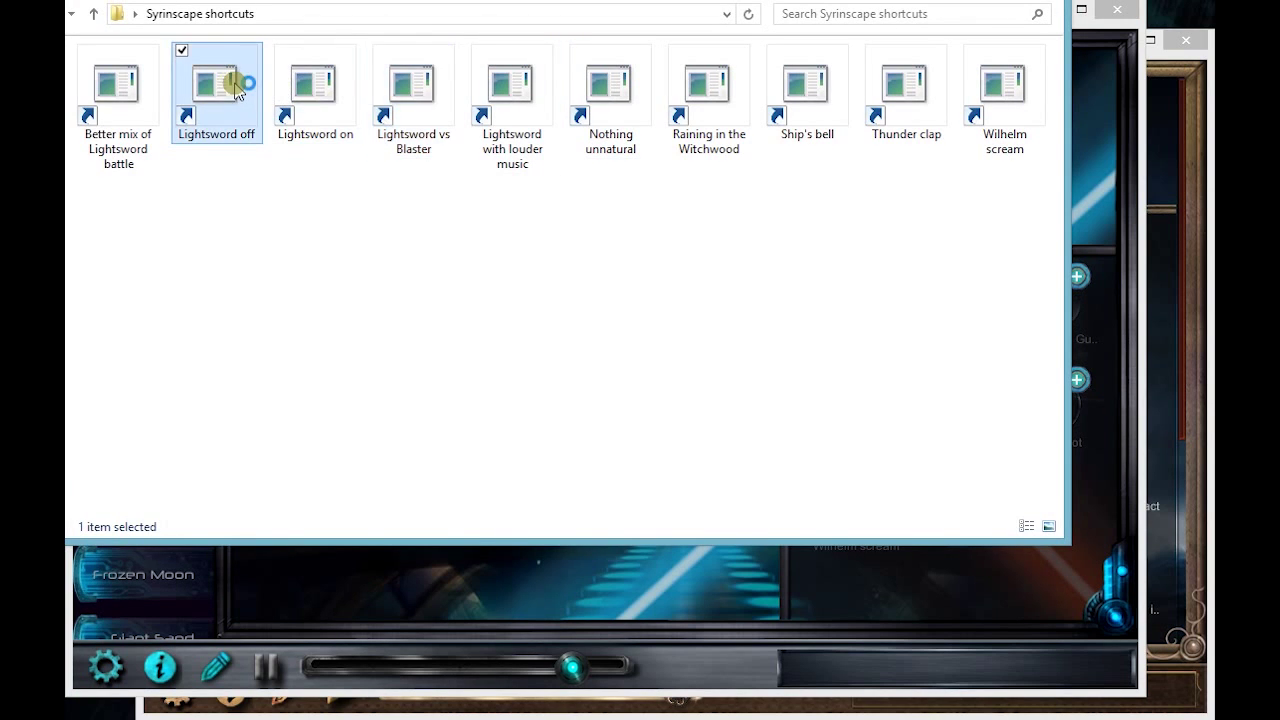
{"action": "double_click", "coordinate": [1003, 86]}
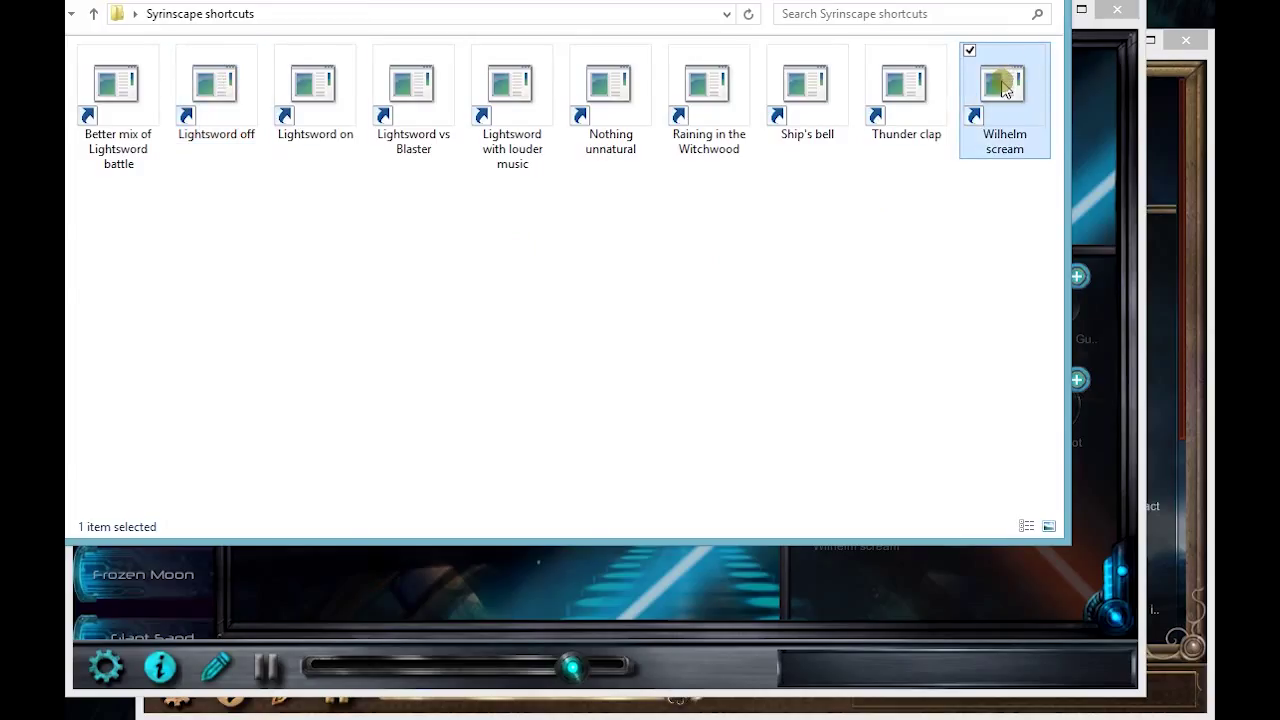
{"action": "left_click", "coordinate": [768, 280]}
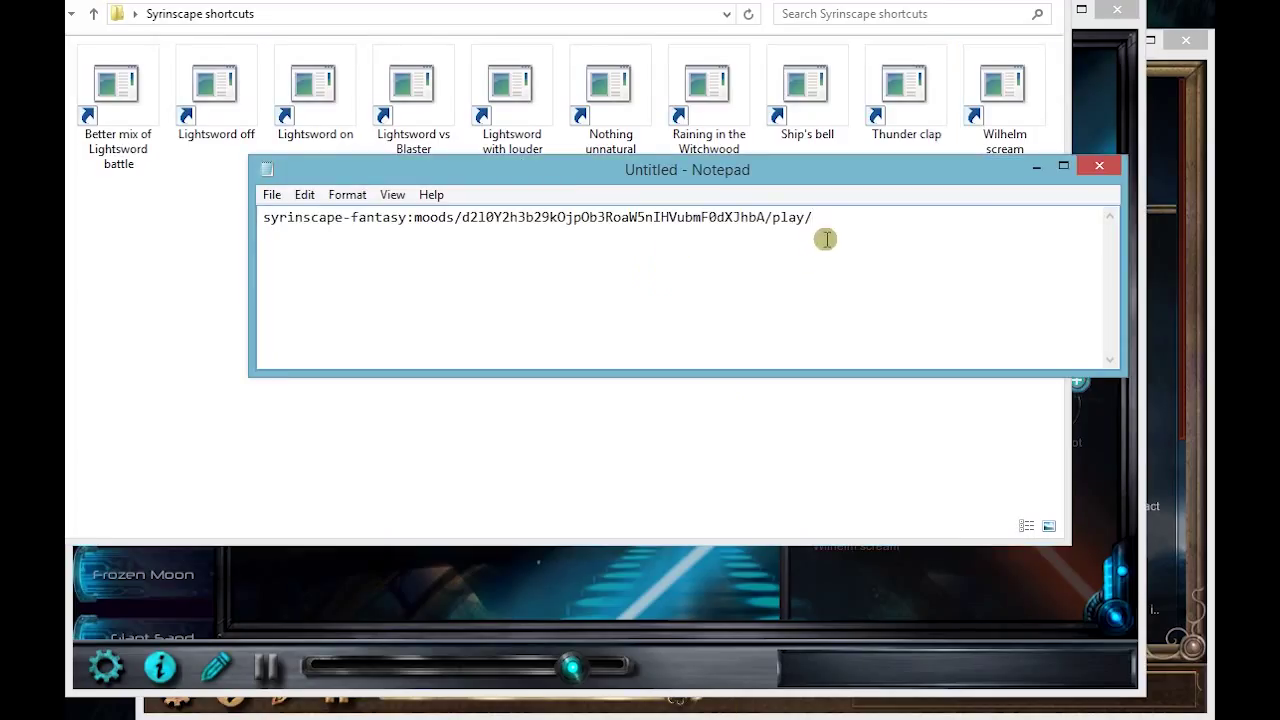
Highlight the syrinscape-fantasy mood play link line in Notepad, then bring the Fantasy Player forward.
{"action": "left_click_drag", "start_coordinate": [829, 226], "coordinate": [152, 164]}
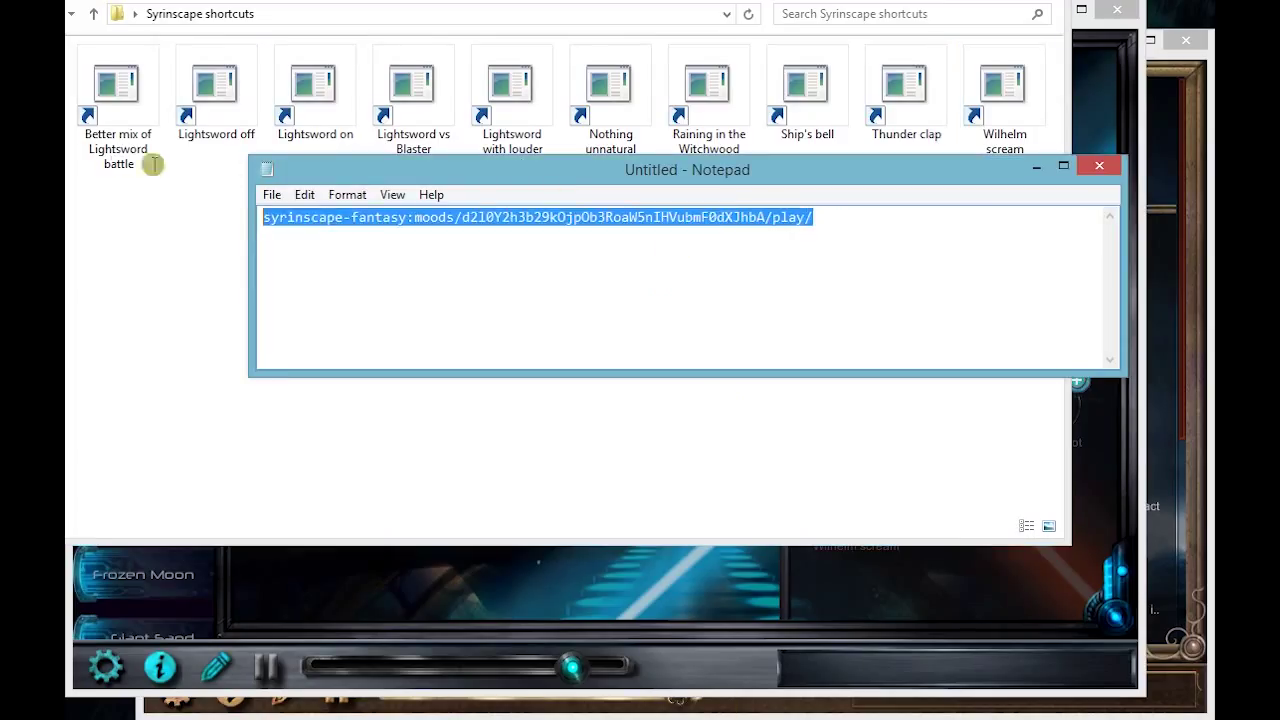
{"action": "left_click", "coordinate": [834, 220]}
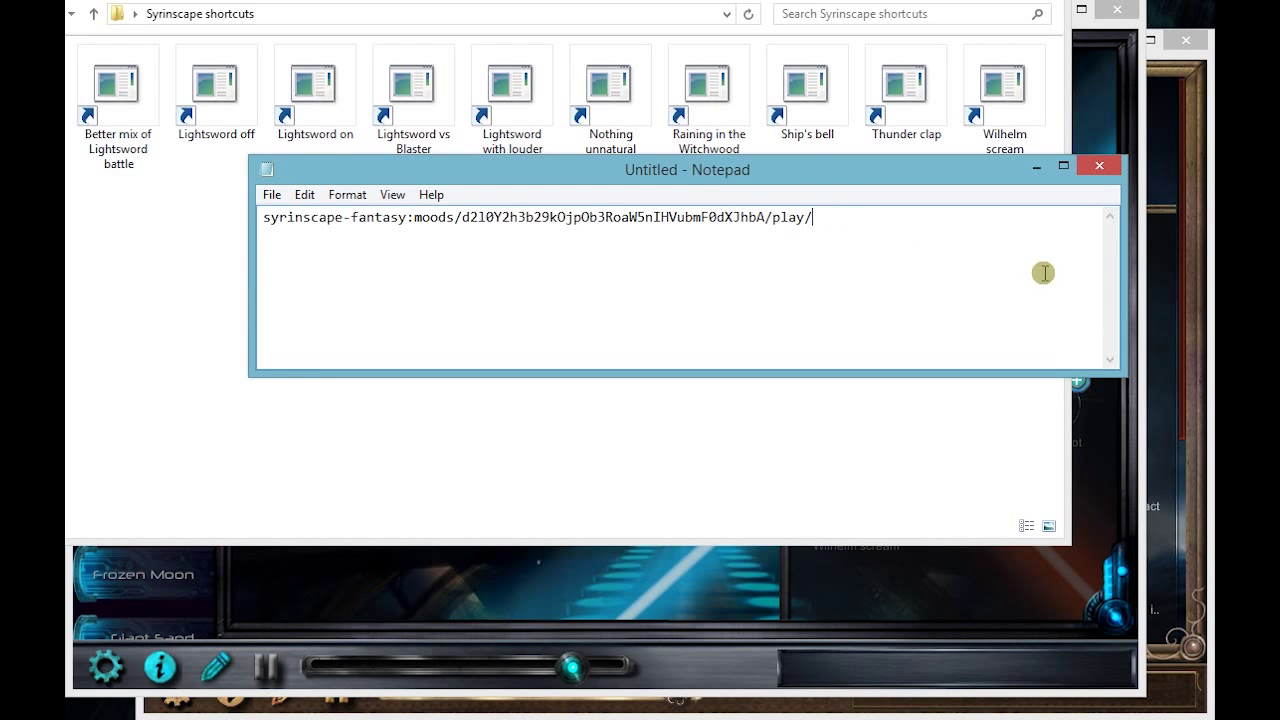
{"action": "left_click", "coordinate": [1167, 355]}
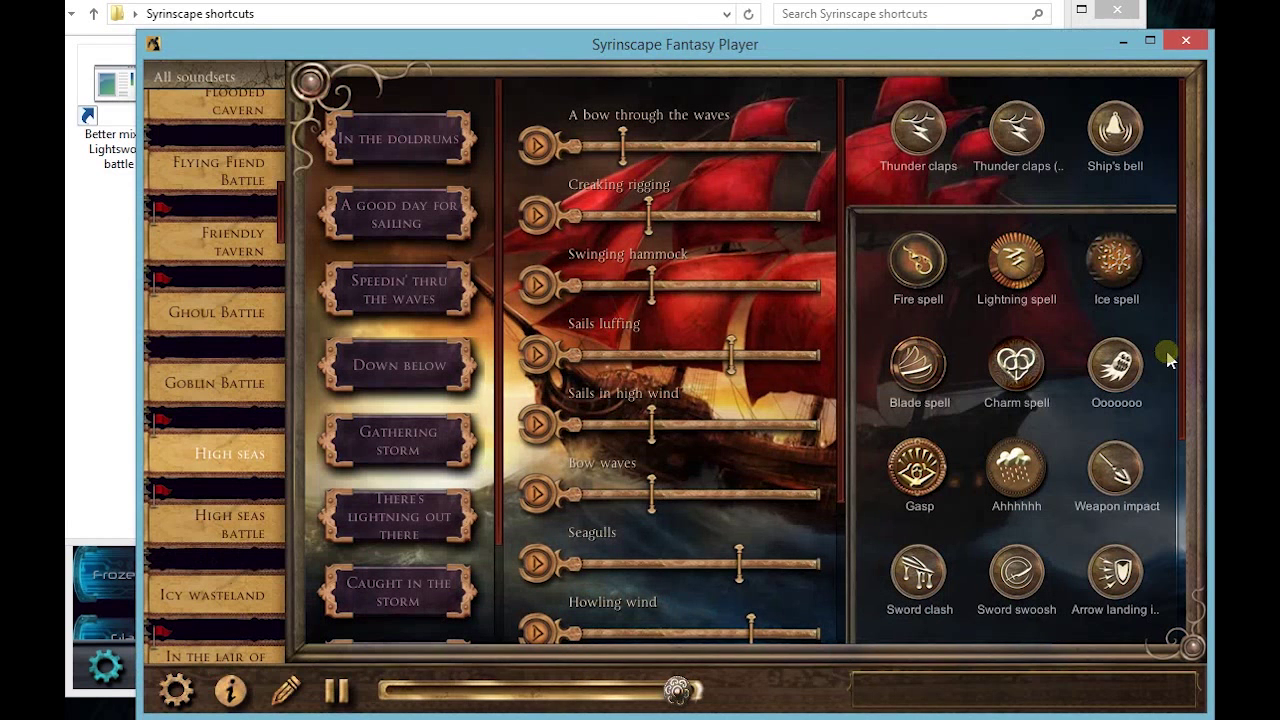
Switch to the Relaxation collection and load the Farmland soundset after a brief stop at Storm.
{"action": "left_click", "coordinate": [205, 76]}
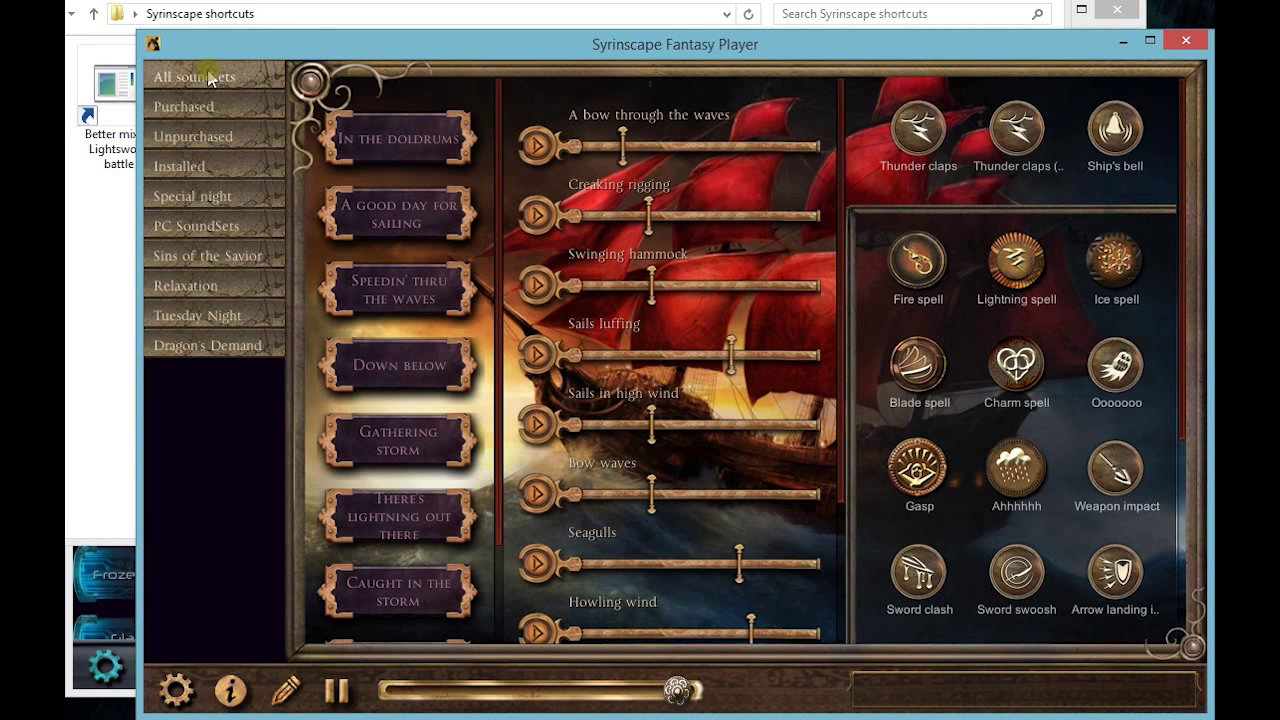
{"action": "left_click", "coordinate": [214, 286]}
{"action": "left_click", "coordinate": [220, 276]}
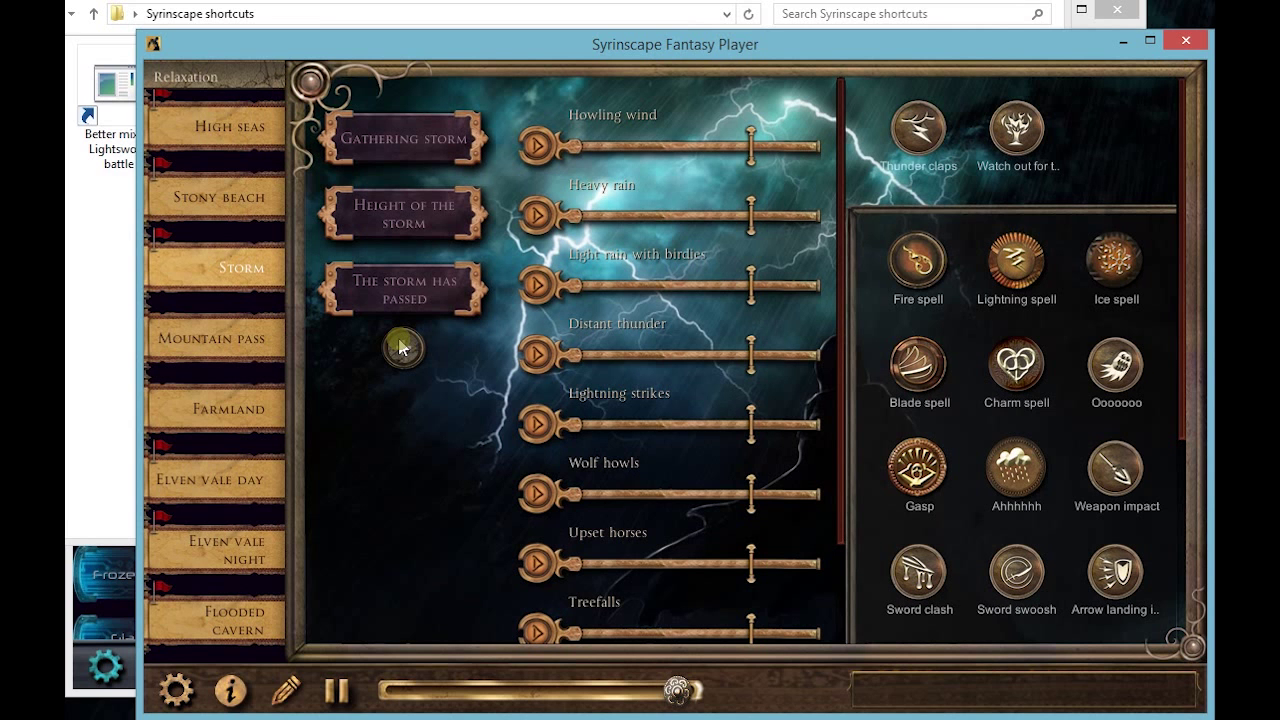
{"action": "left_click", "coordinate": [228, 410]}
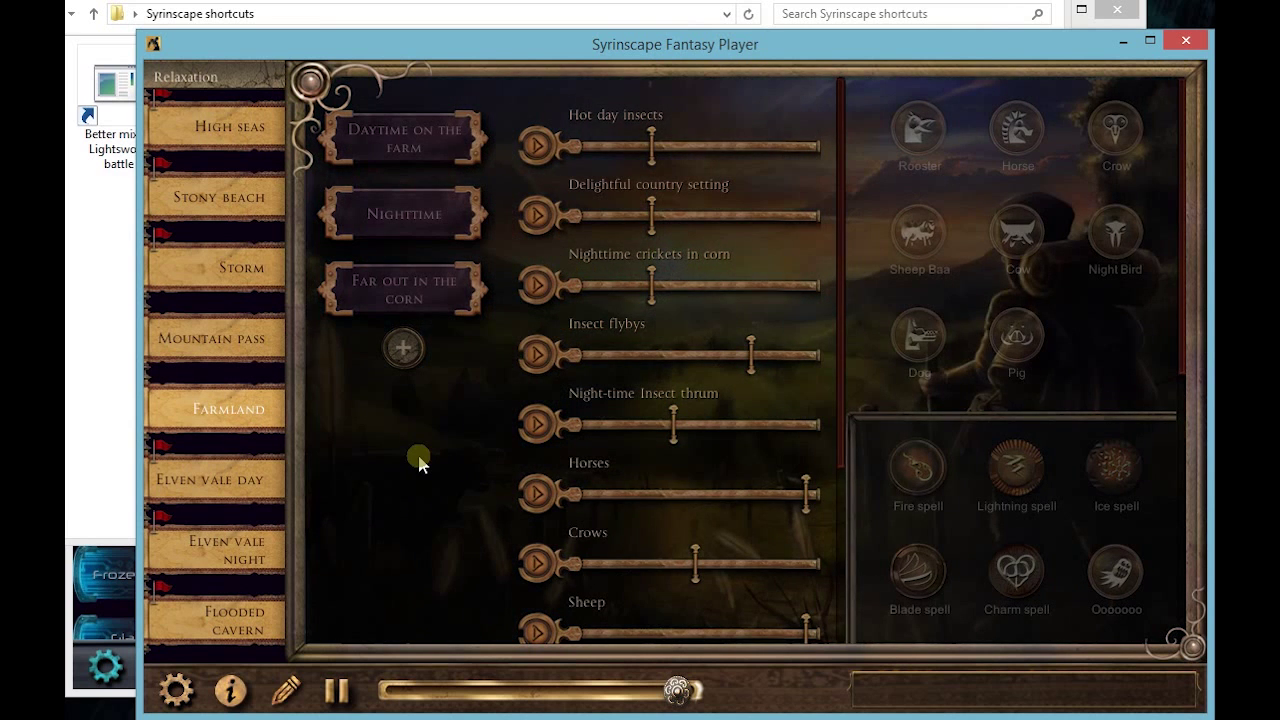